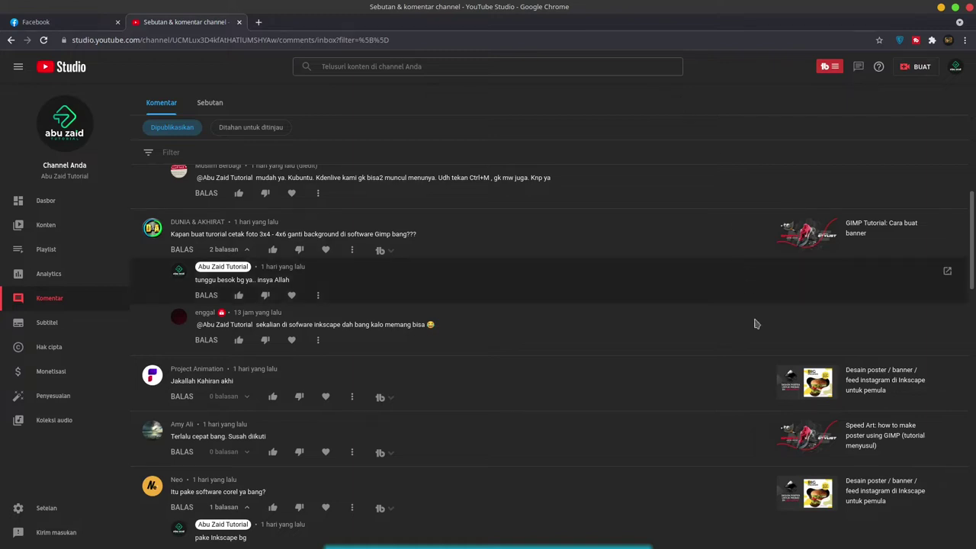
Switch from the YouTube Studio comments in Chrome to the empty GIMP workspace.
click(424, 539)
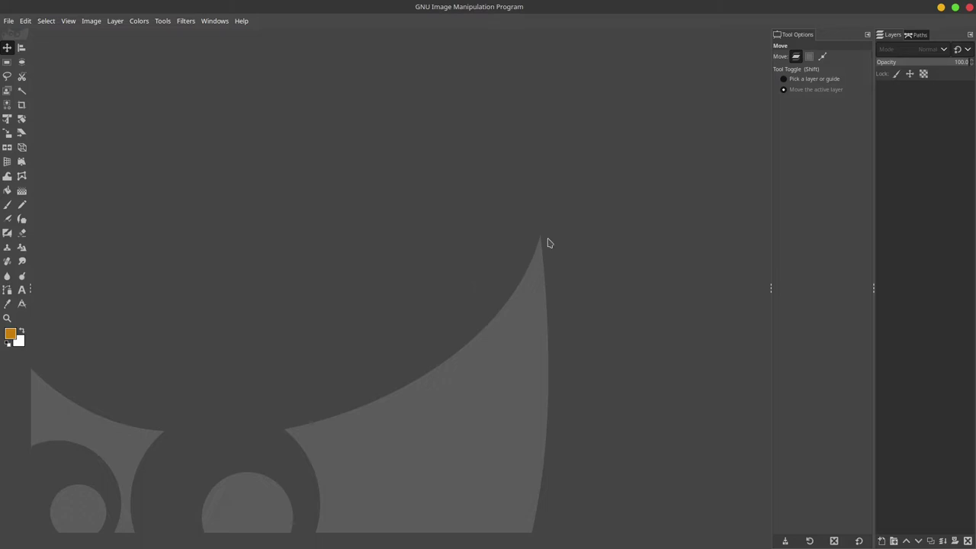
Create a blank white A4 (300 ppi) image, 2480 × 3508 px, with units shown in centimetres.
click(7, 22)
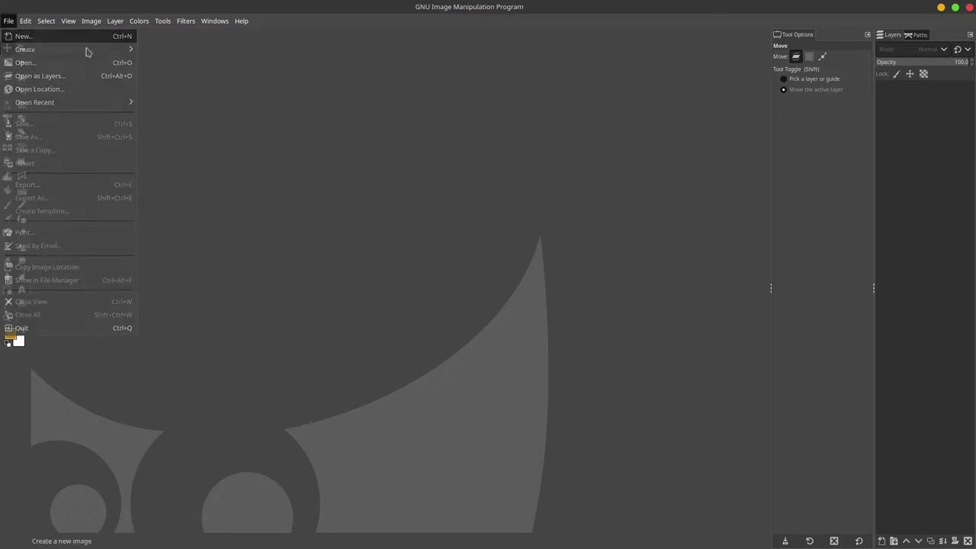
click(26, 37)
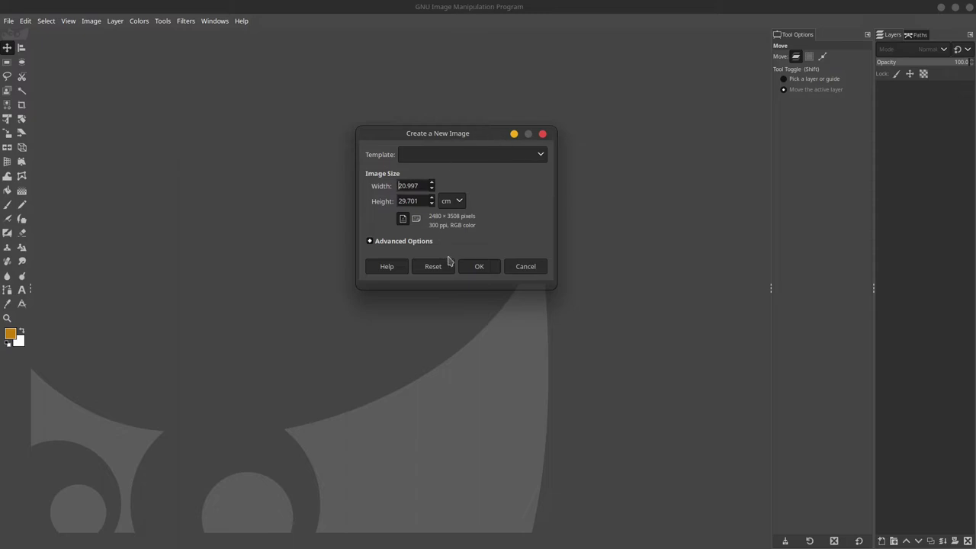
click(540, 156)
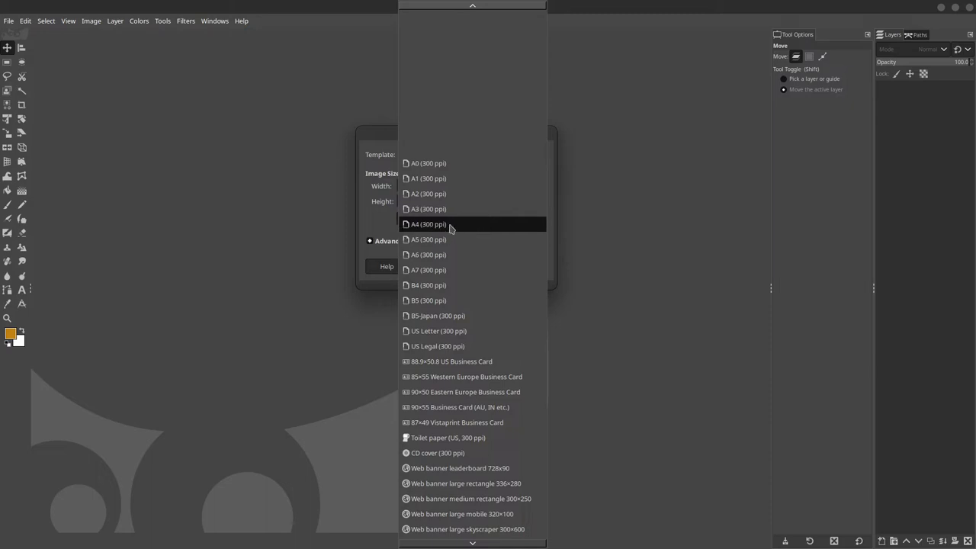
click(467, 226)
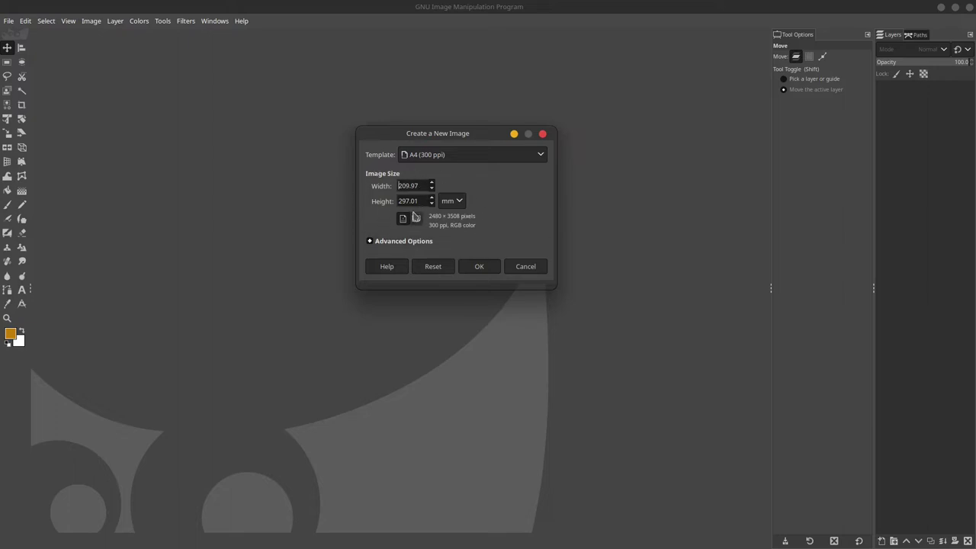
click(457, 201)
click(461, 247)
click(370, 242)
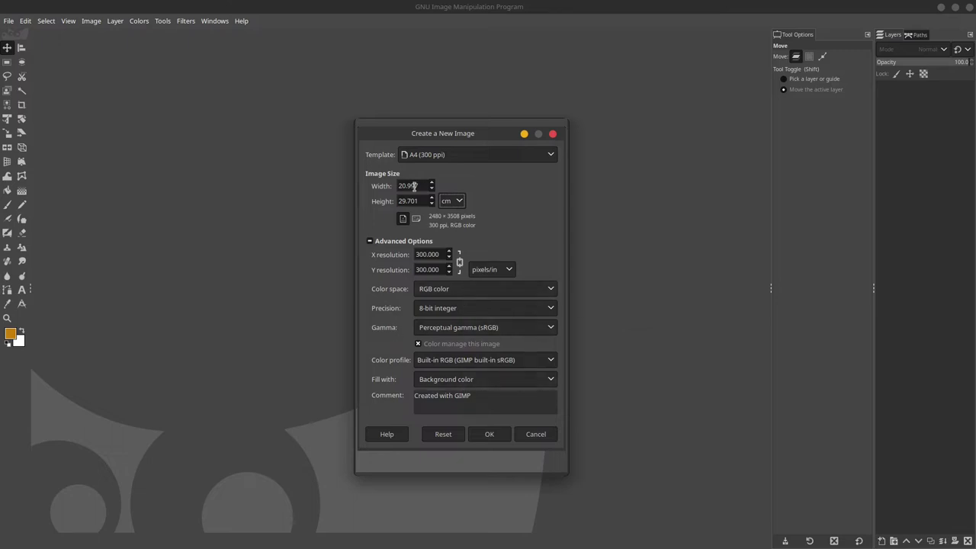
click(488, 434)
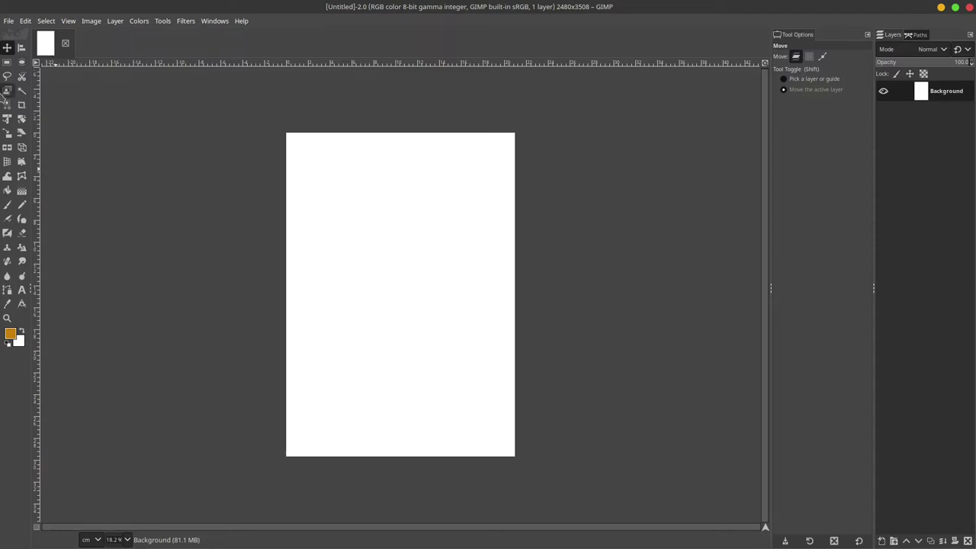
Open Dika.jpg from Recently Used as a new layer on the A4 page.
click(9, 22)
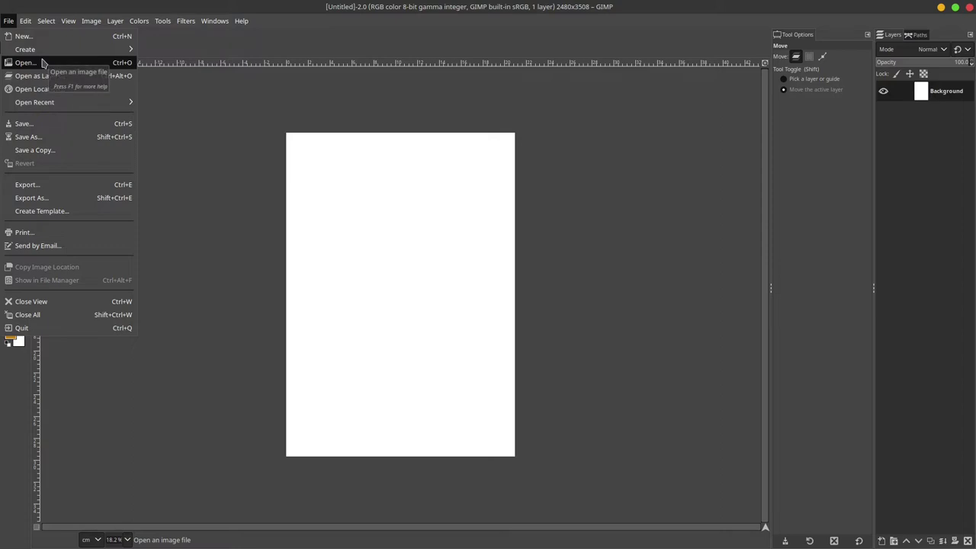
click(363, 102)
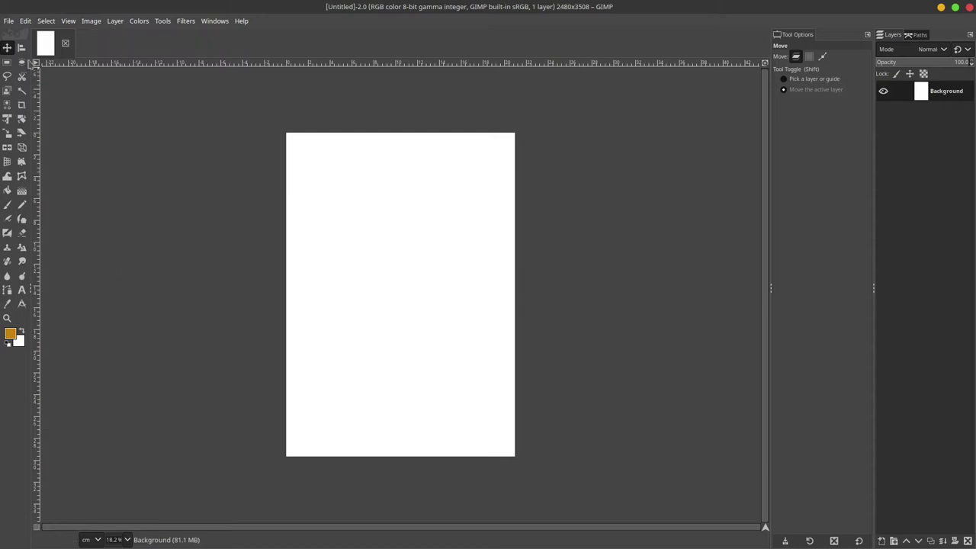
click(8, 22)
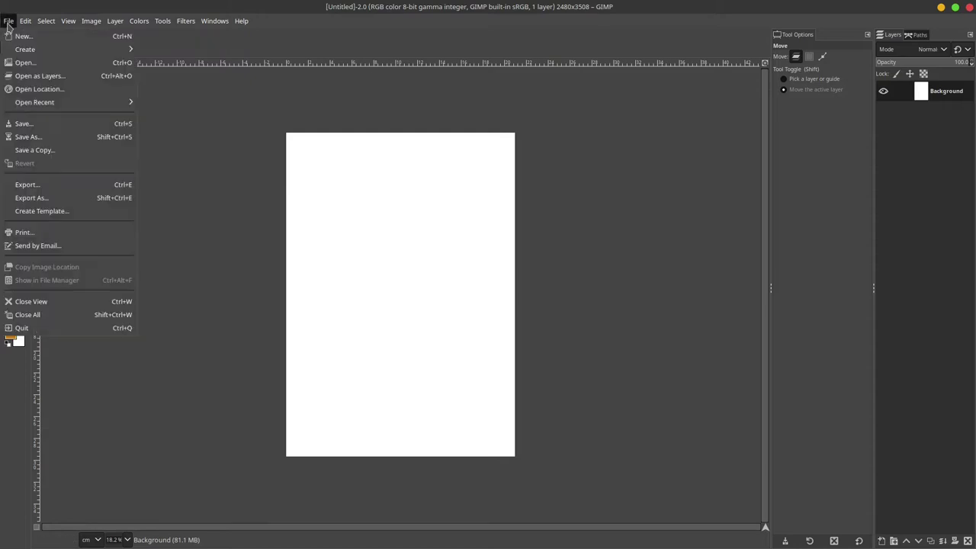
click(34, 76)
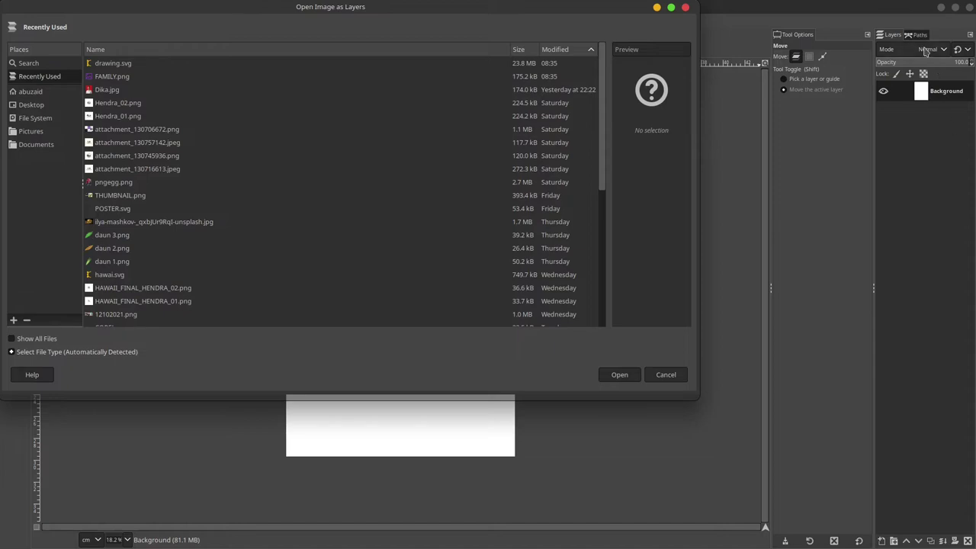
click(115, 90)
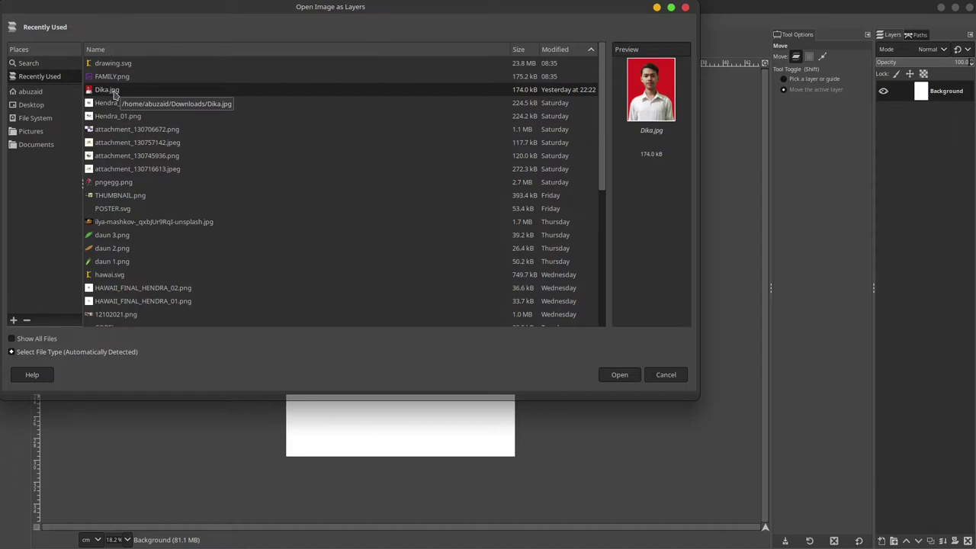
drag(144, 9, 219, 52)
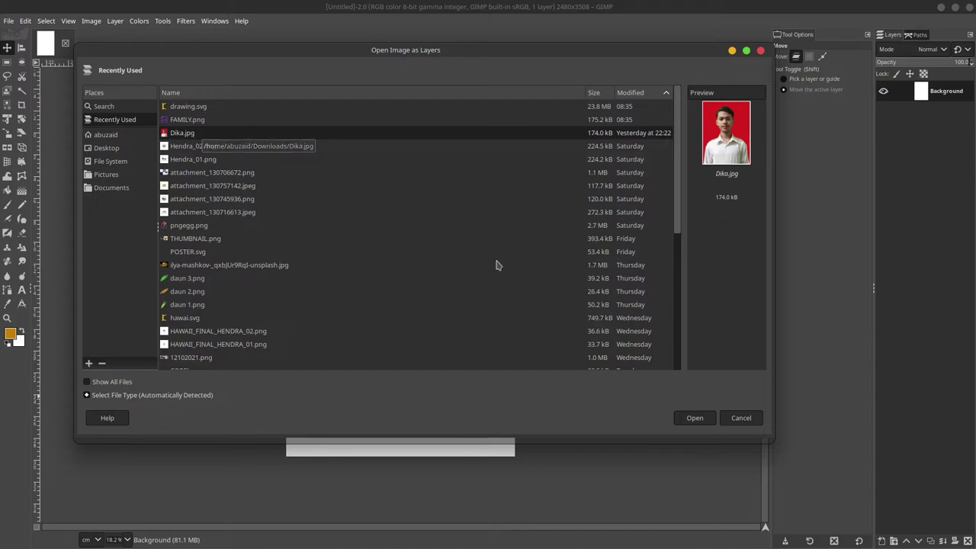
click(693, 417)
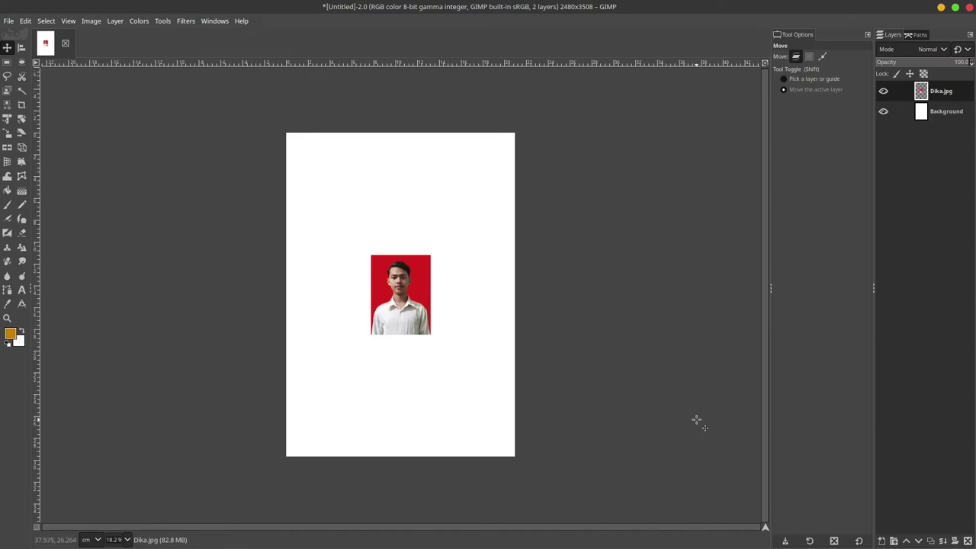
Zoom in and drag a free rectangular selection over the portrait's face and shoulders.
key(plus)
key(plus)
key(plus)
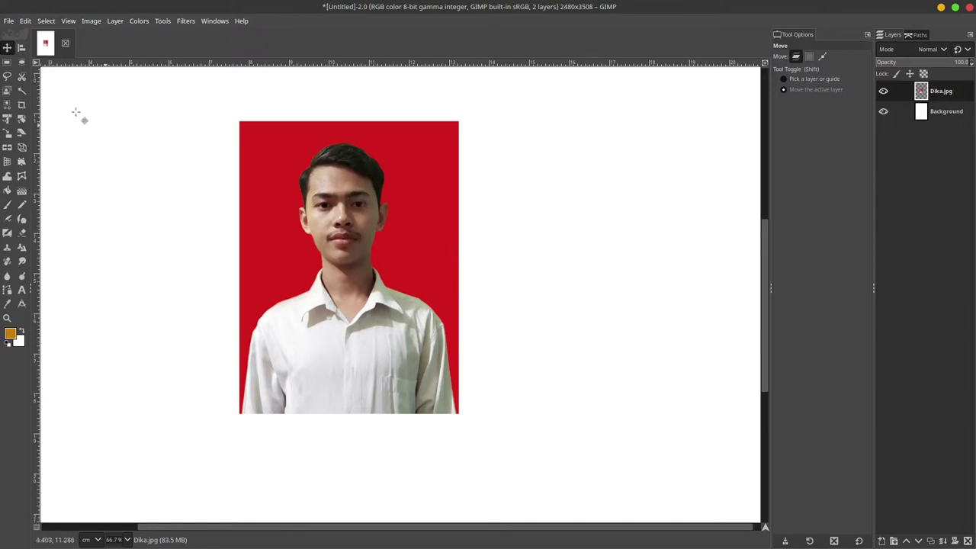
click(9, 64)
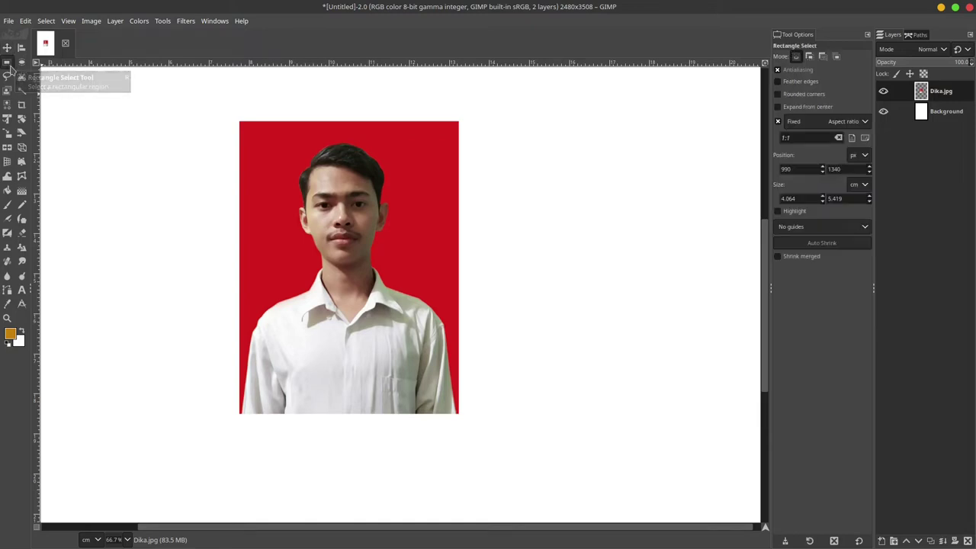
drag(266, 141, 445, 279)
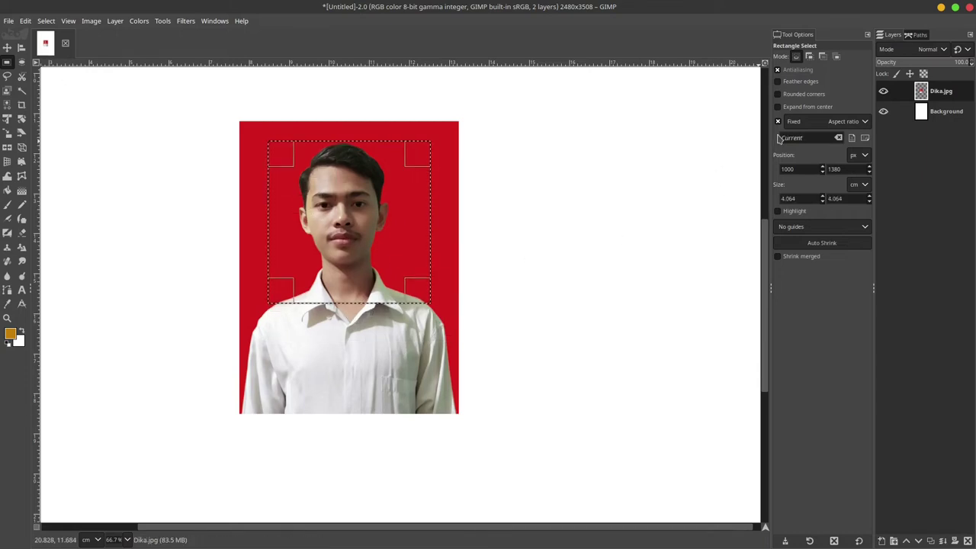
click(778, 122)
mouse_move(436, 278)
mouse_down()
mouse_move(374, 246)
mouse_move(400, 348)
mouse_move(426, 359)
mouse_up()
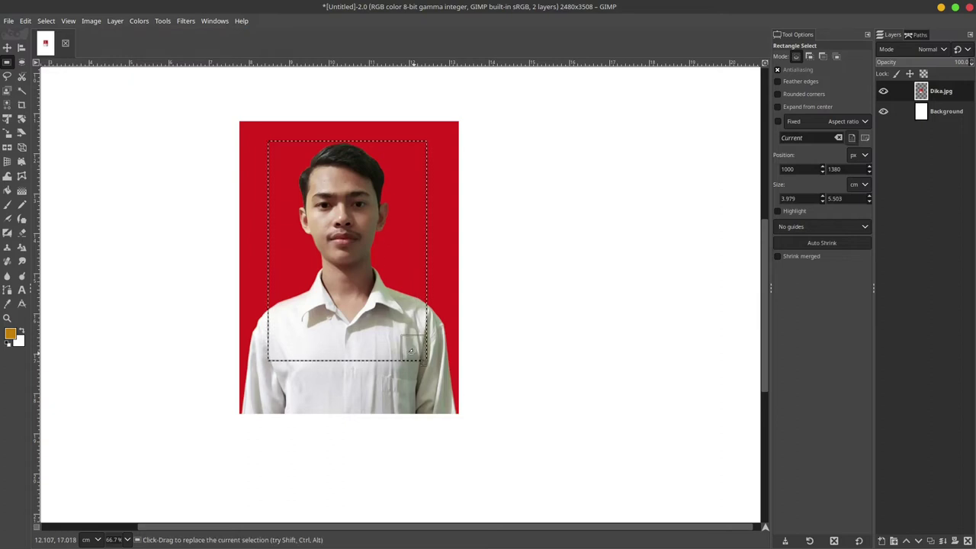
Set the selection size to 3 × 4 cm and lock the aspect ratio.
click(864, 186)
click(869, 185)
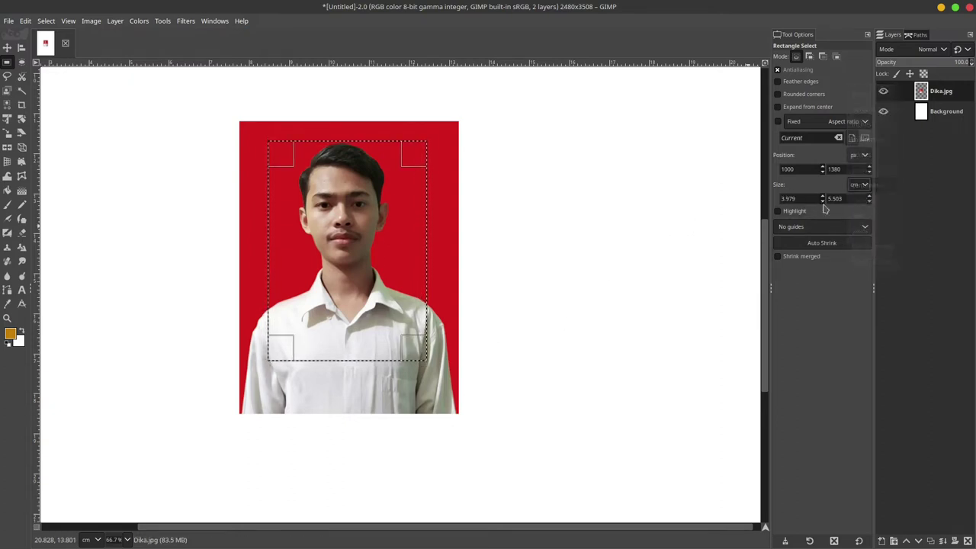
text(3)
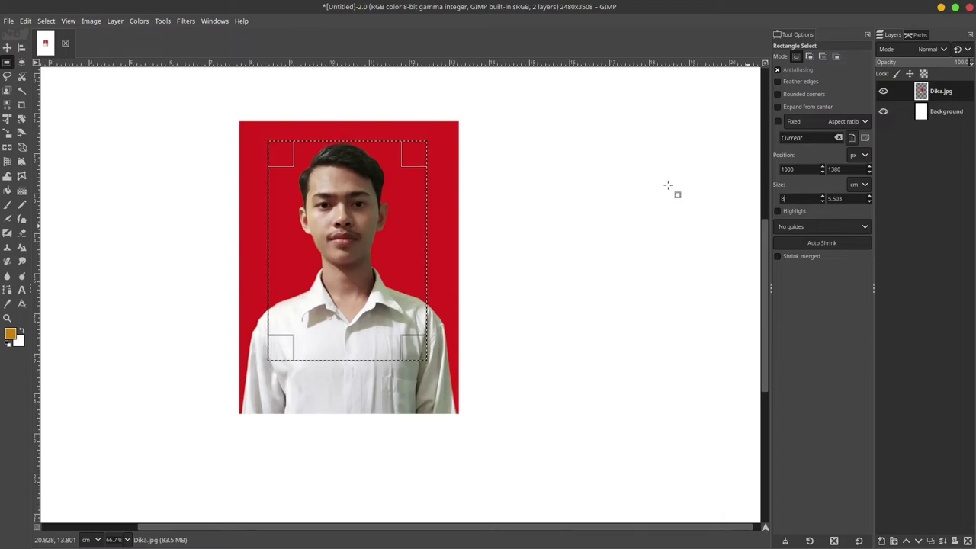
key(Tab)
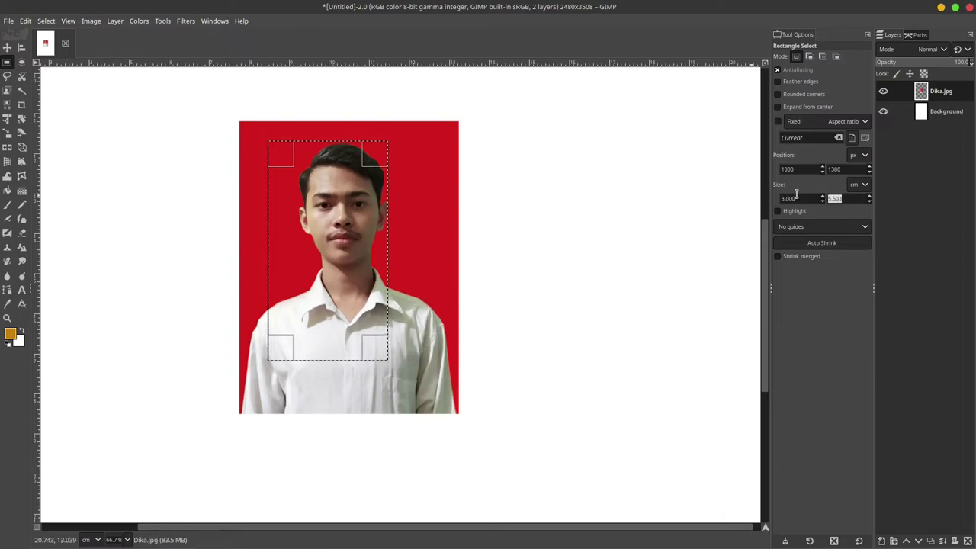
text(4)
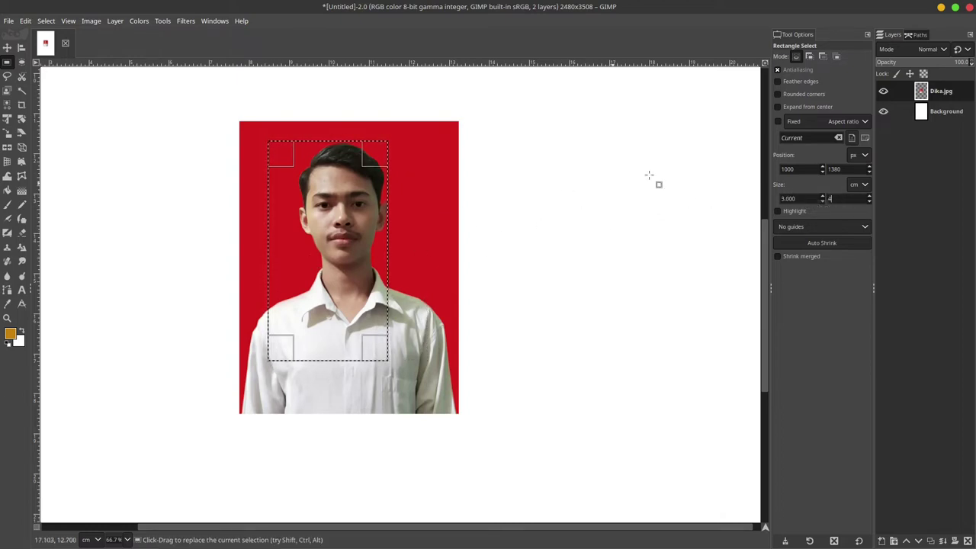
click(778, 122)
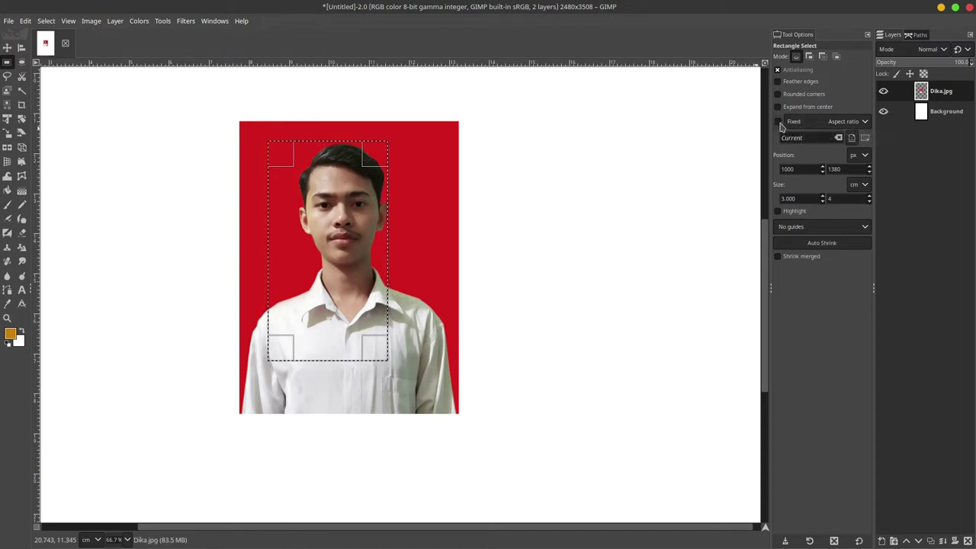
Resize and shift the fixed-ratio selection to about 4.089 × 5.453 cm around head and chest.
drag(389, 270, 380, 334)
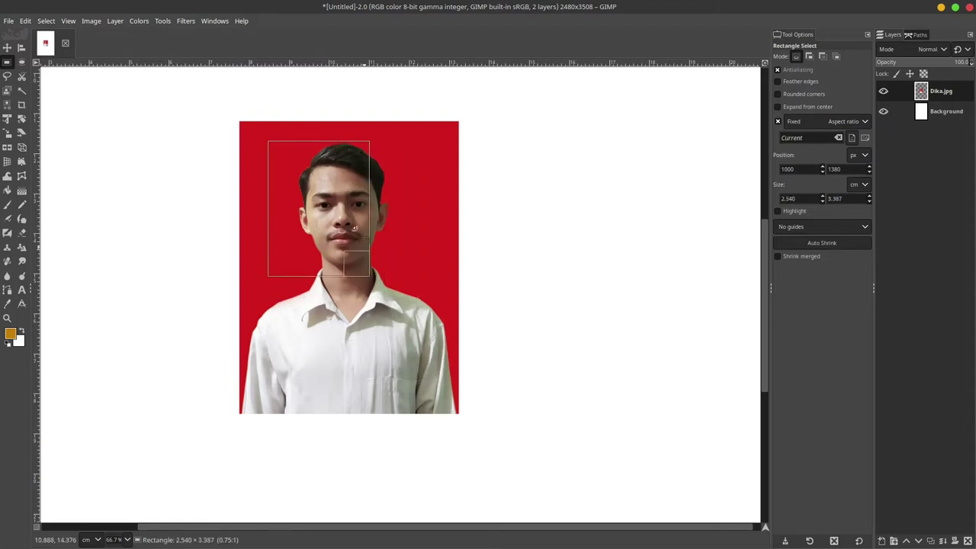
drag(380, 333, 388, 332)
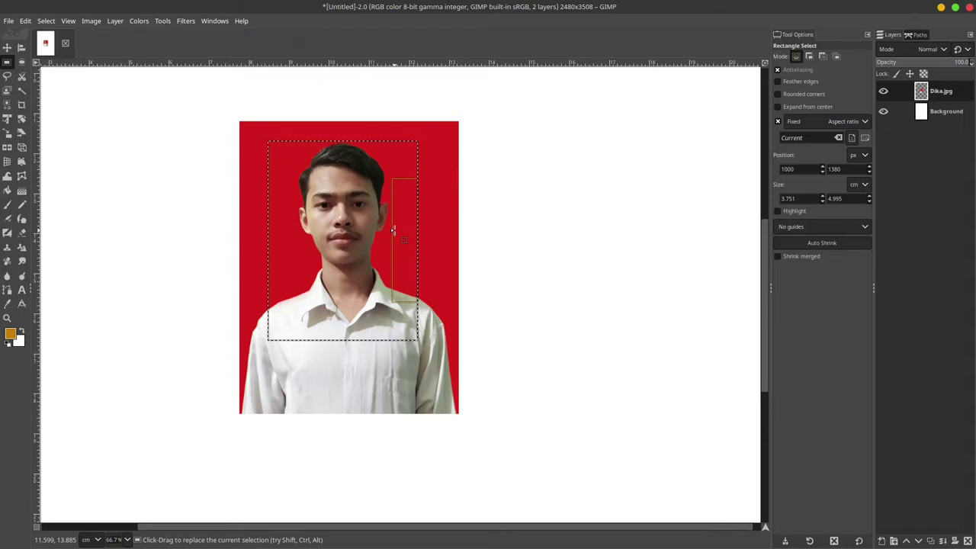
mouse_move(352, 232)
mouse_down()
mouse_move(345, 238)
mouse_move(345, 227)
mouse_up()
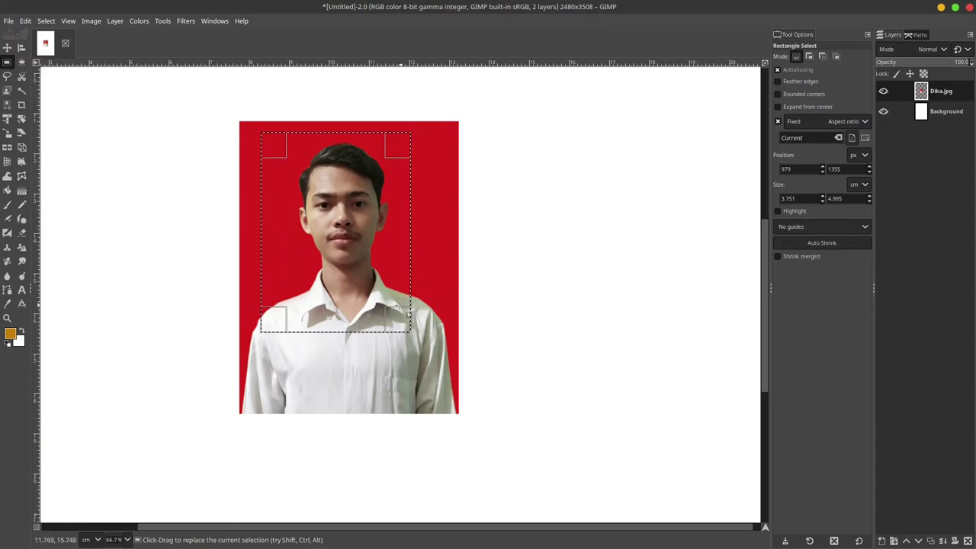
drag(398, 313, 404, 343)
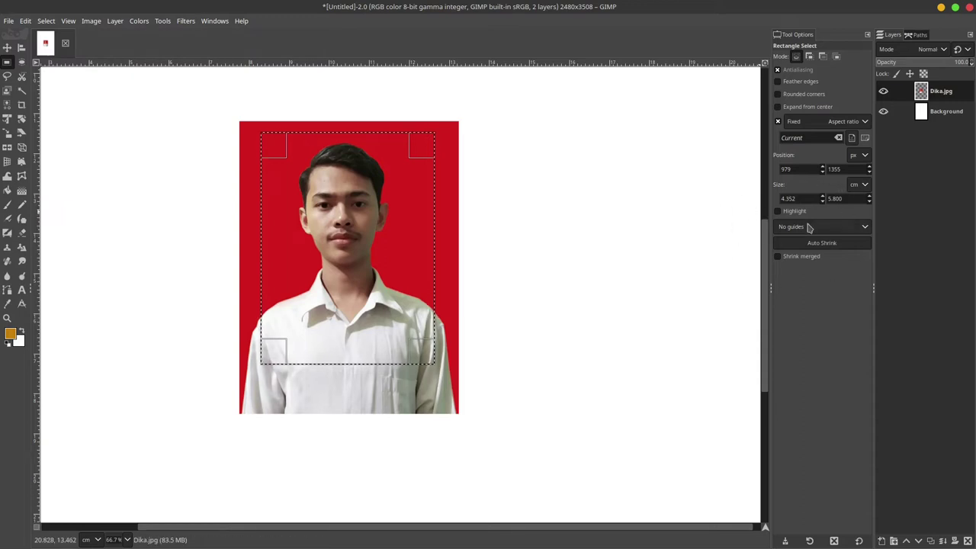
drag(418, 341, 408, 299)
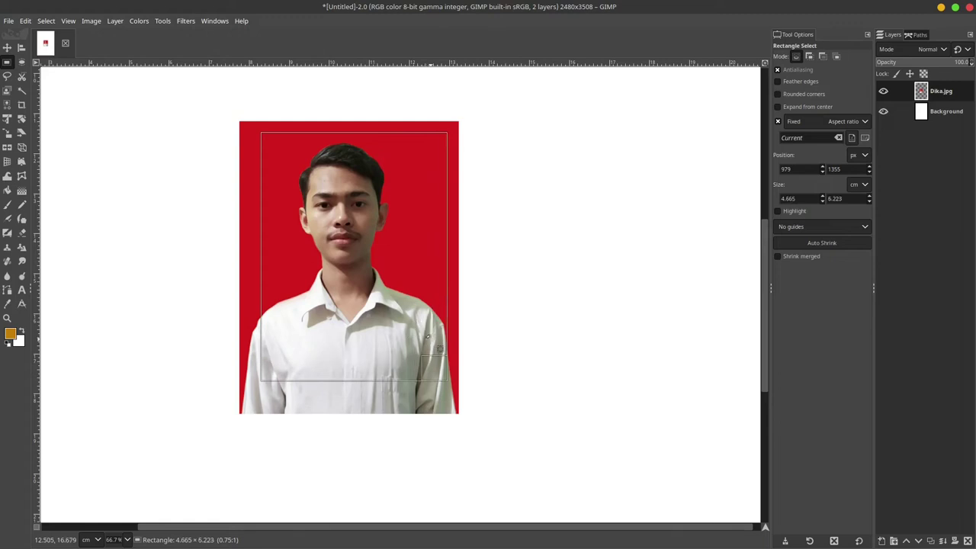
mouse_move(408, 298)
mouse_down()
mouse_move(392, 279)
mouse_move(389, 290)
mouse_up()
drag(349, 248, 355, 250)
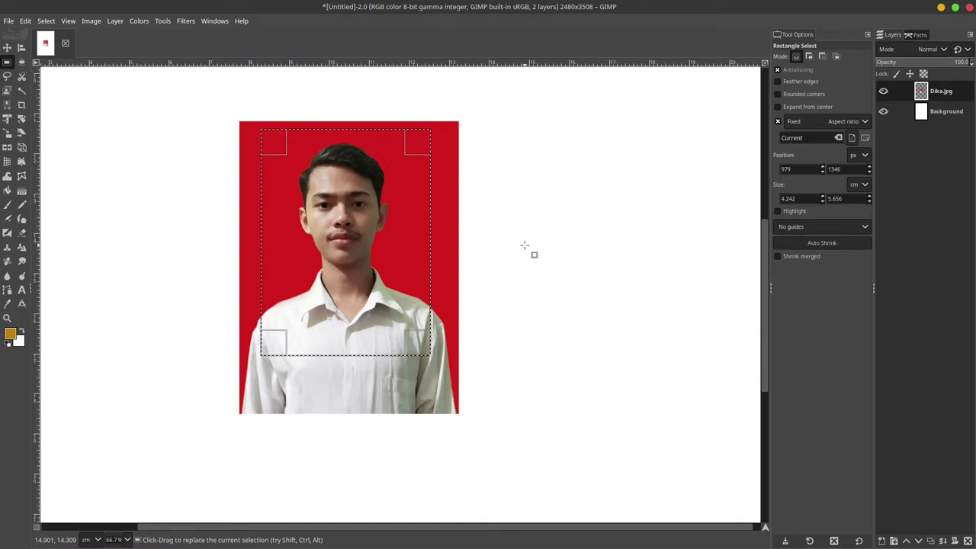
mouse_move(409, 344)
mouse_down()
mouse_move(388, 333)
mouse_move(399, 354)
mouse_up()
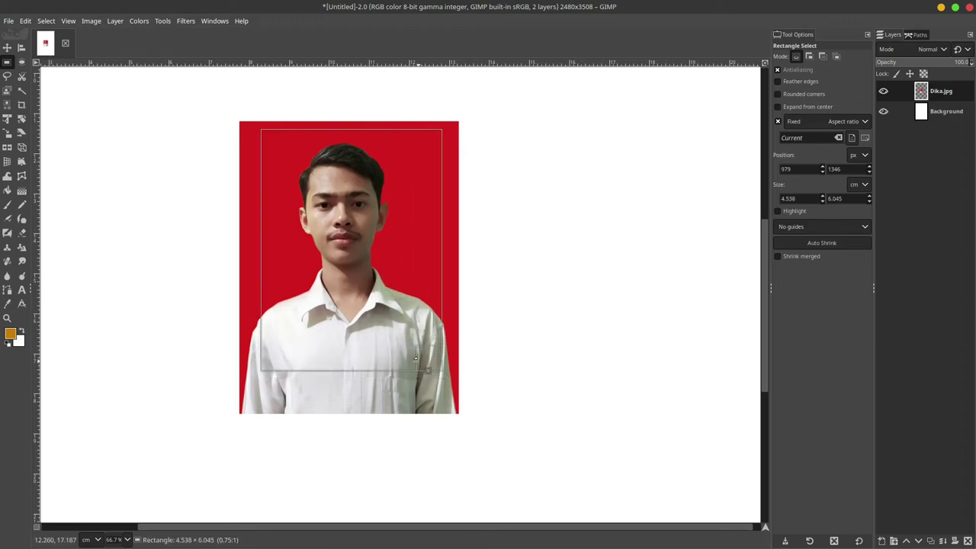
key(Escape)
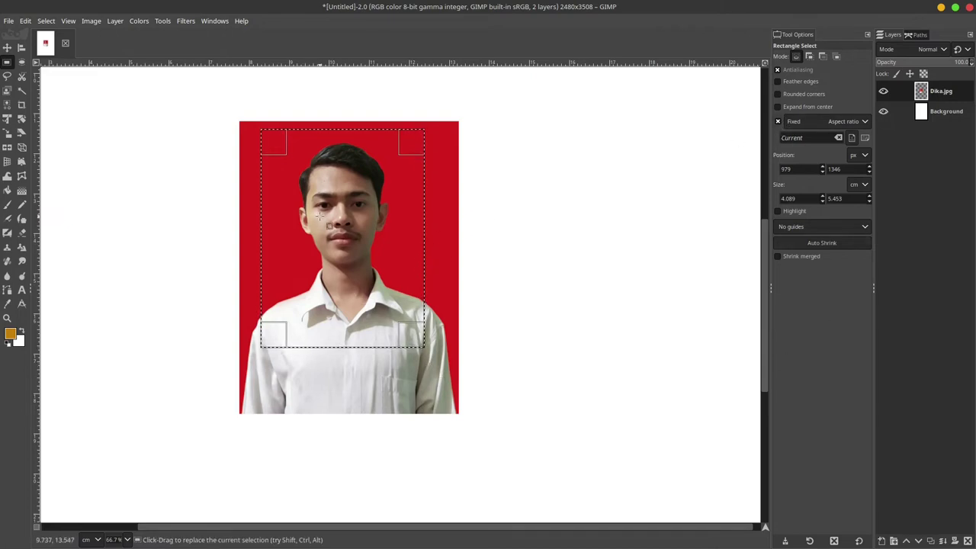
text(1:1)
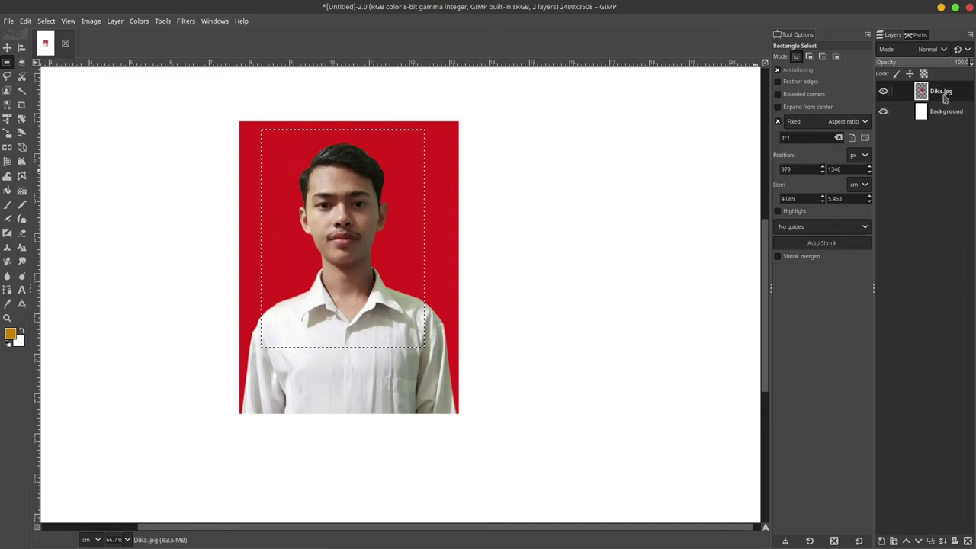
Cut the selected portrait area and paste it as a new Pasted Layer.
right_click(354, 235)
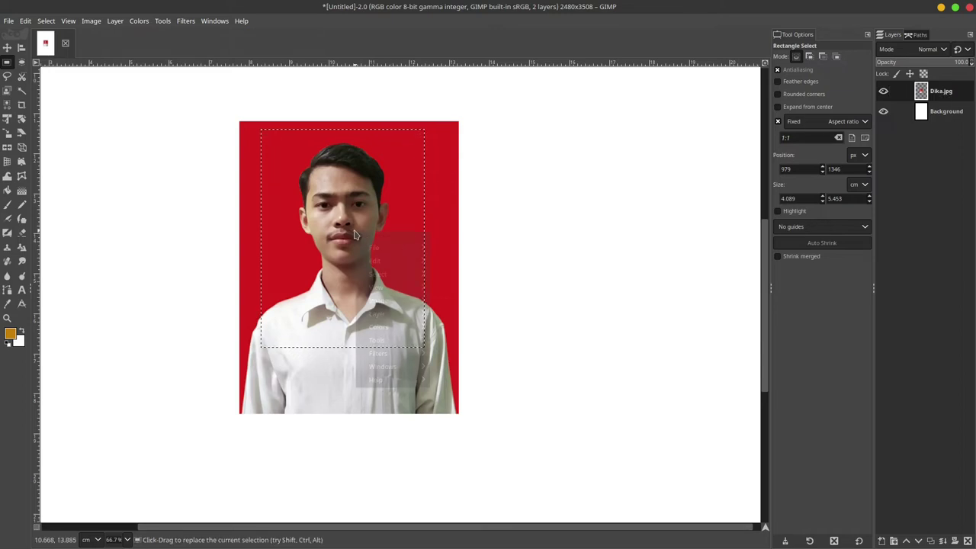
mouse_move(390, 260)
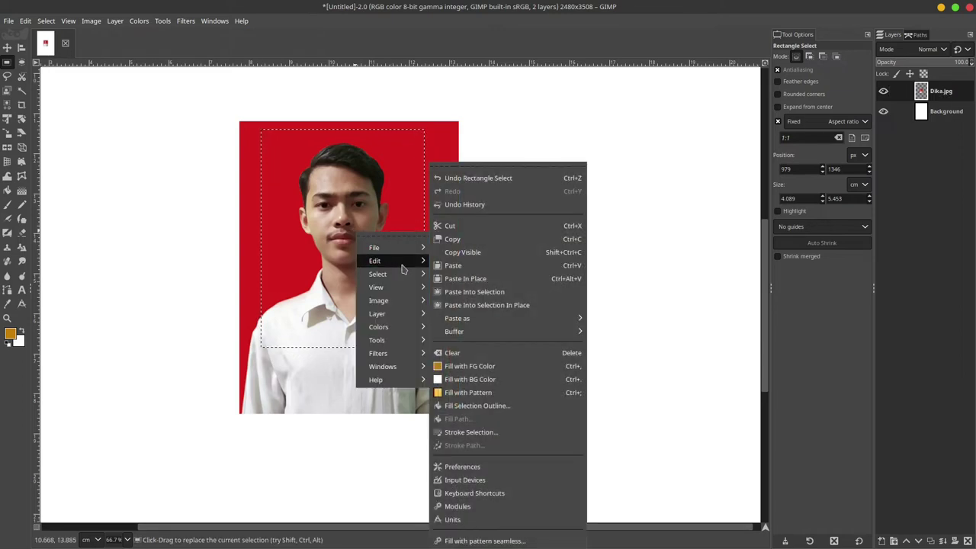
click(467, 227)
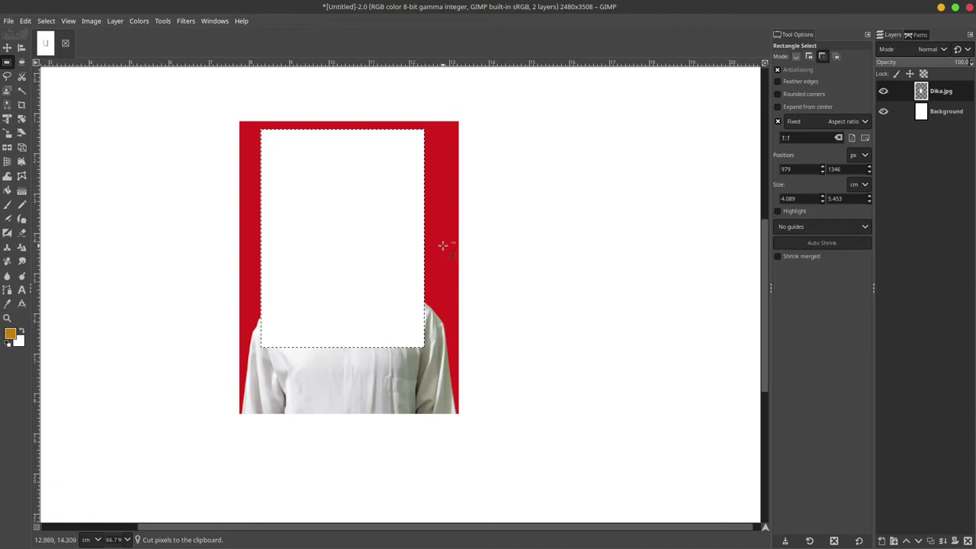
key(ctrl+v)
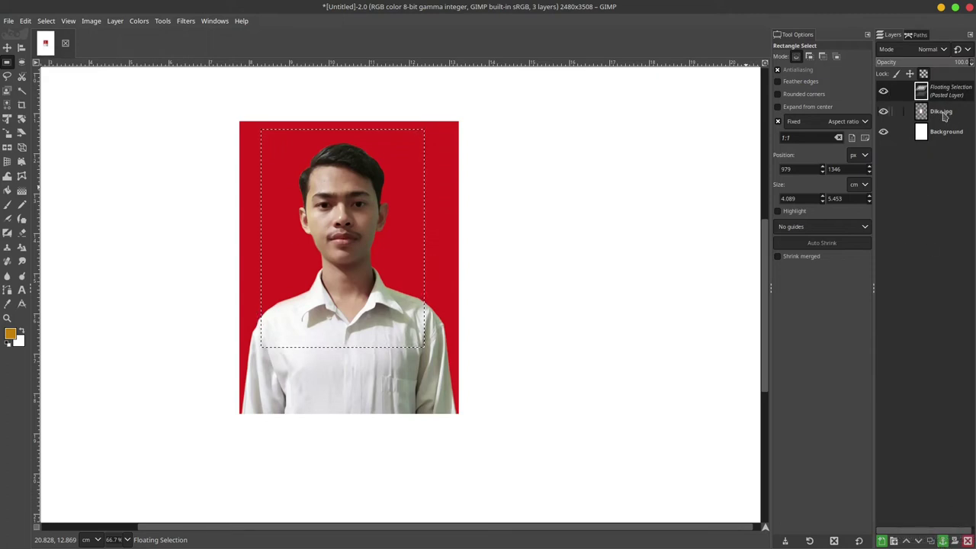
click(881, 540)
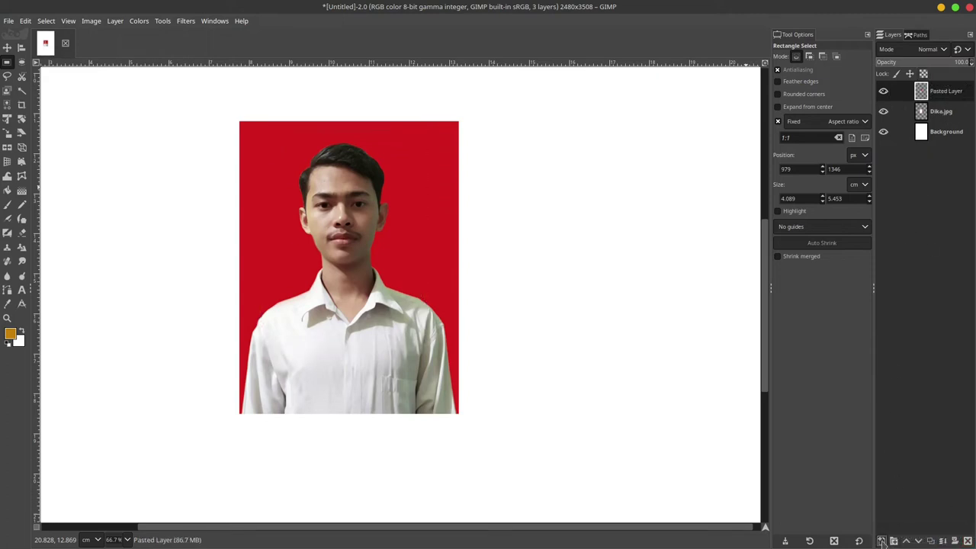
Hide and delete the original Dika.jpg layer, then fit the whole page in the window.
click(931, 114)
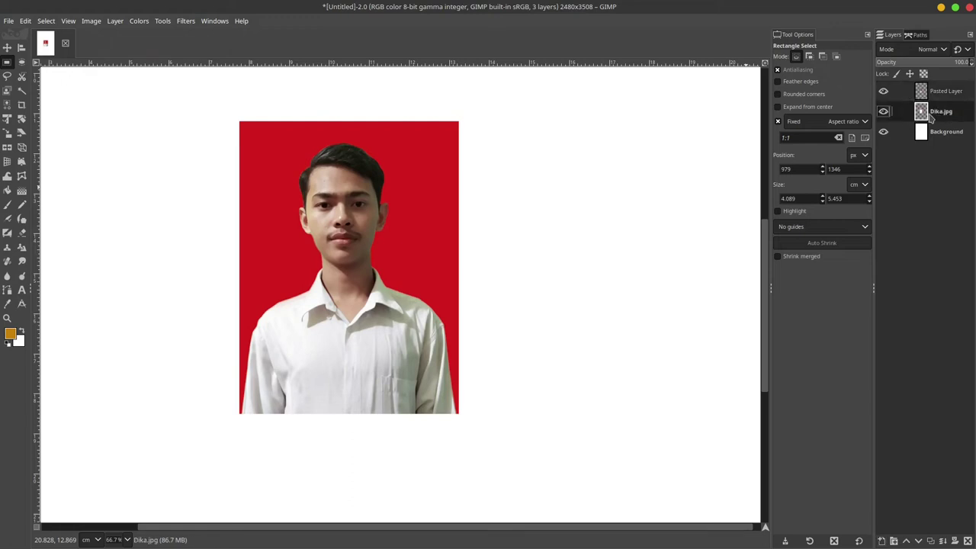
click(884, 112)
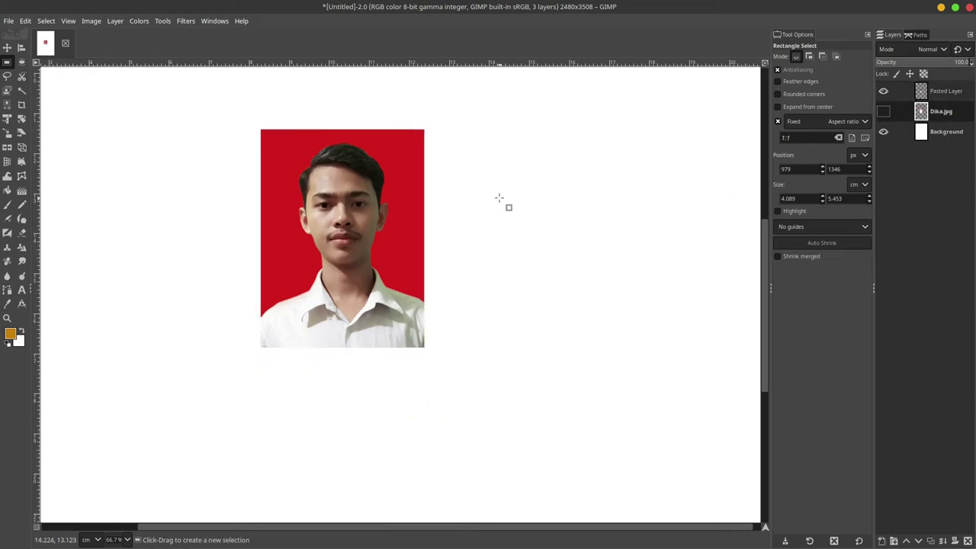
right_click(943, 113)
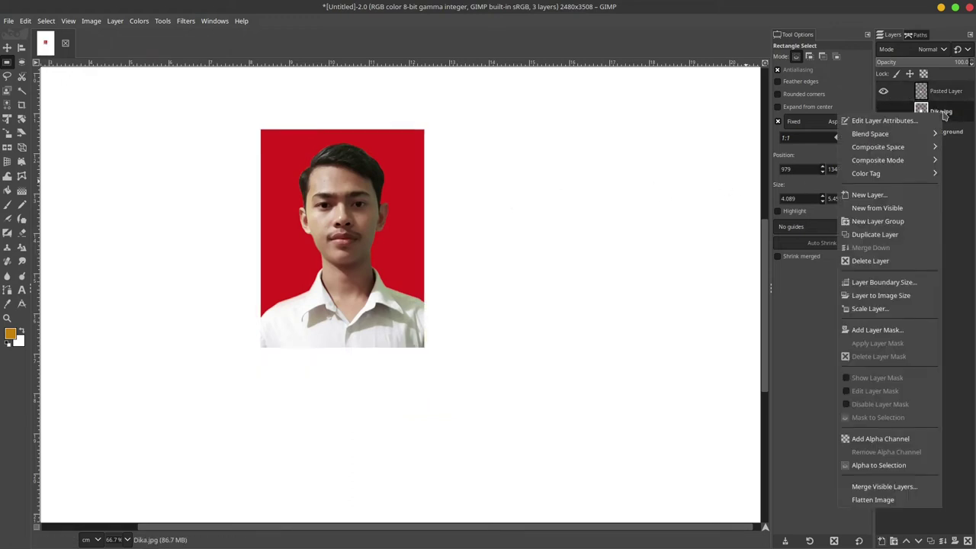
click(884, 261)
key(shift+ctrl+j)
scroll(404, 278, up, 1)
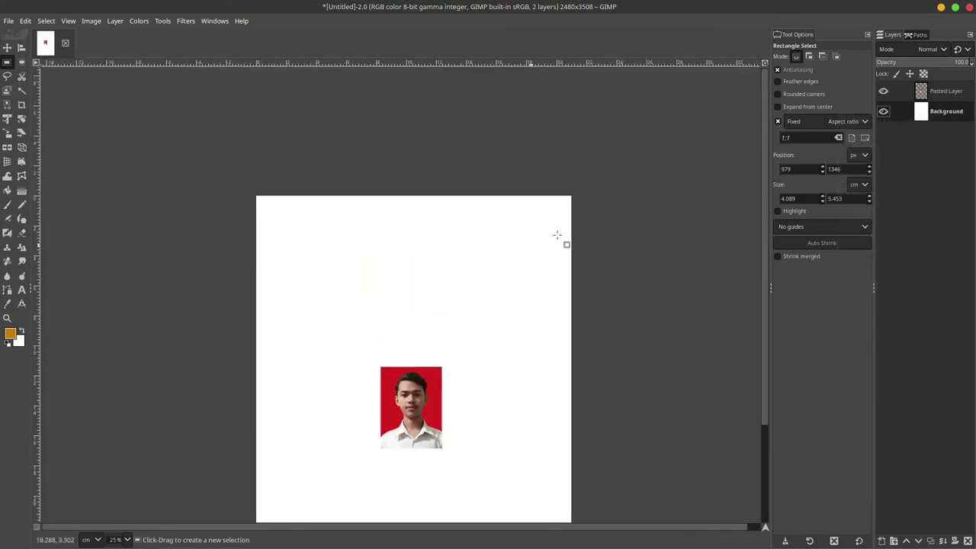
Move the cropped portrait layer toward the upper-left of the page.
click(6, 47)
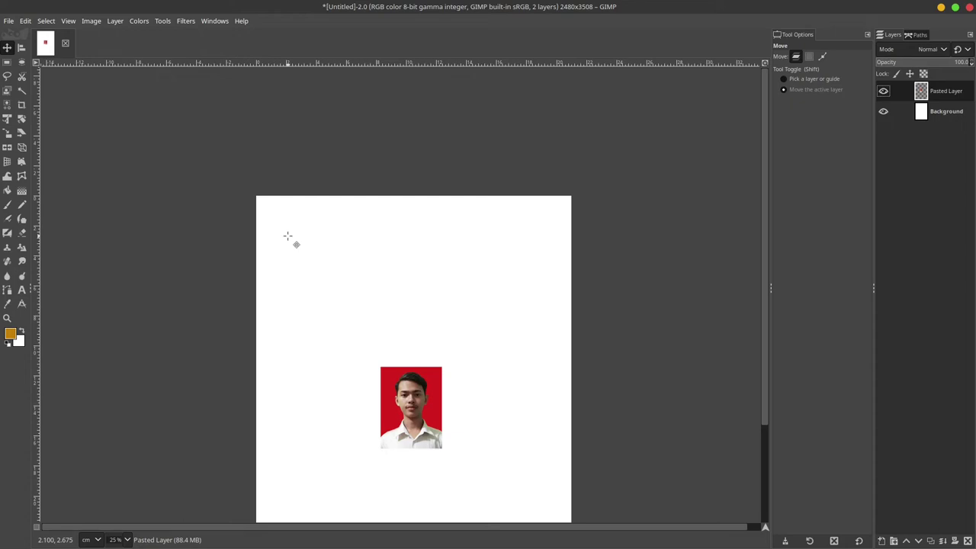
drag(410, 431, 328, 297)
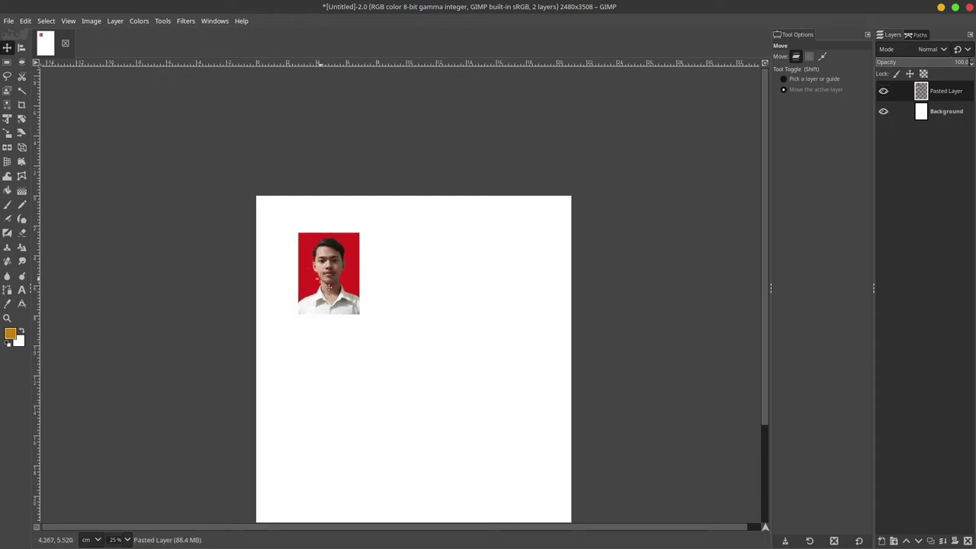
scroll(324, 270, up, 2)
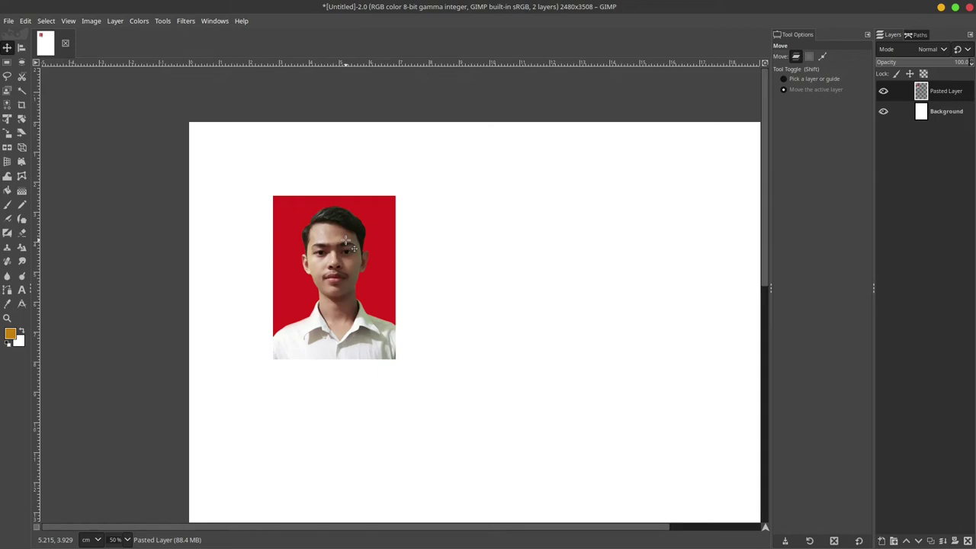
Scale the portrait layer to 3 cm wide by 4 cm high.
key(shift+s)
click(353, 248)
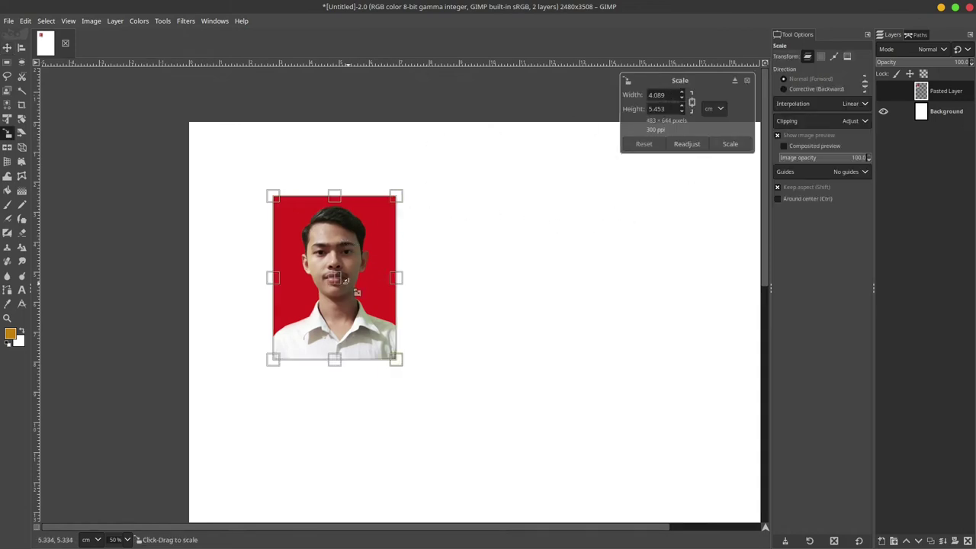
double_click(666, 94)
text(3)
key(Tab)
text(4)
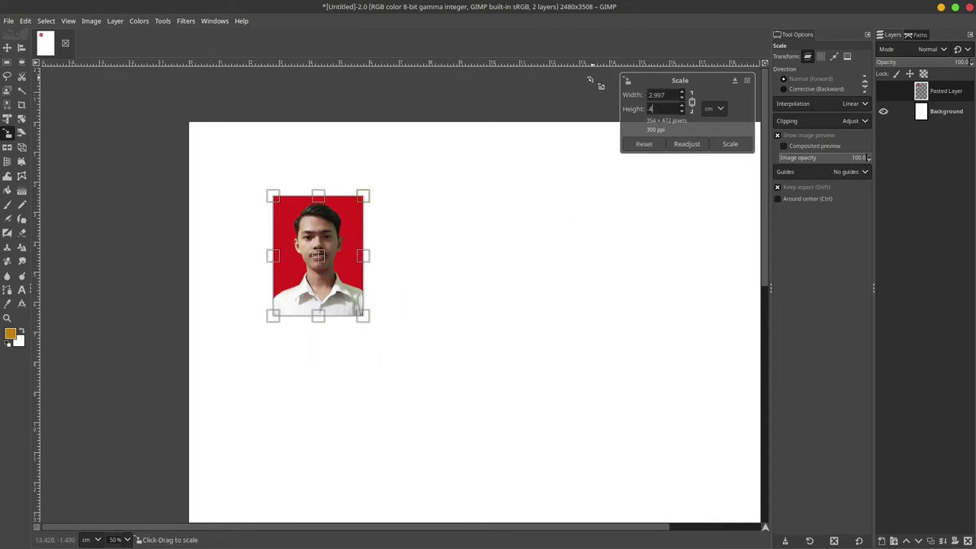
click(736, 146)
Place the photo at the top-left and duplicate it into a row of six 3×4 copies.
click(7, 47)
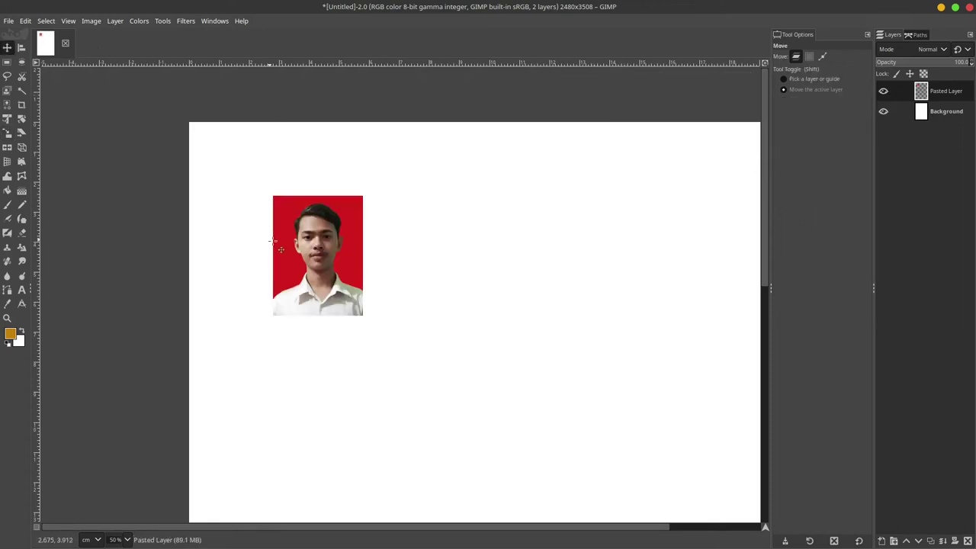
drag(305, 245, 245, 189)
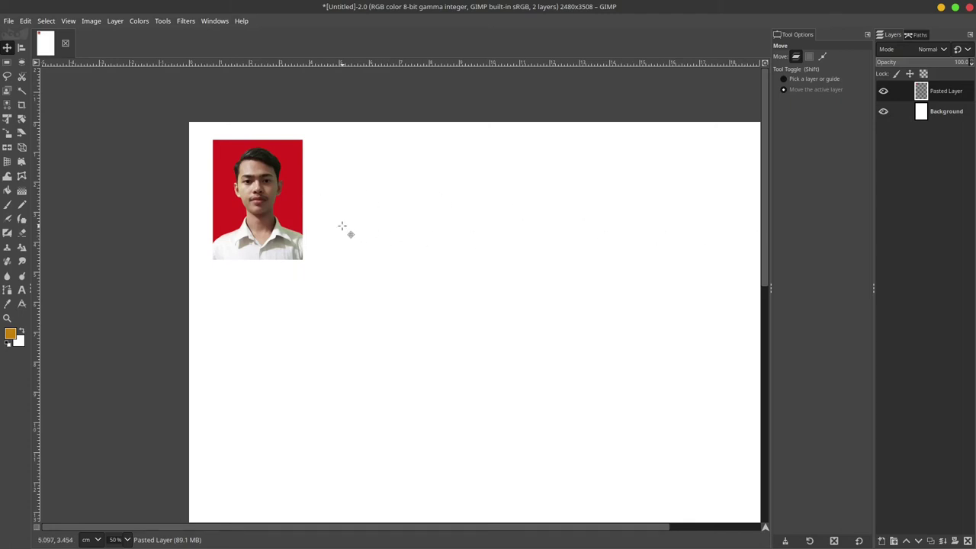
key(shift+ctrl+d)
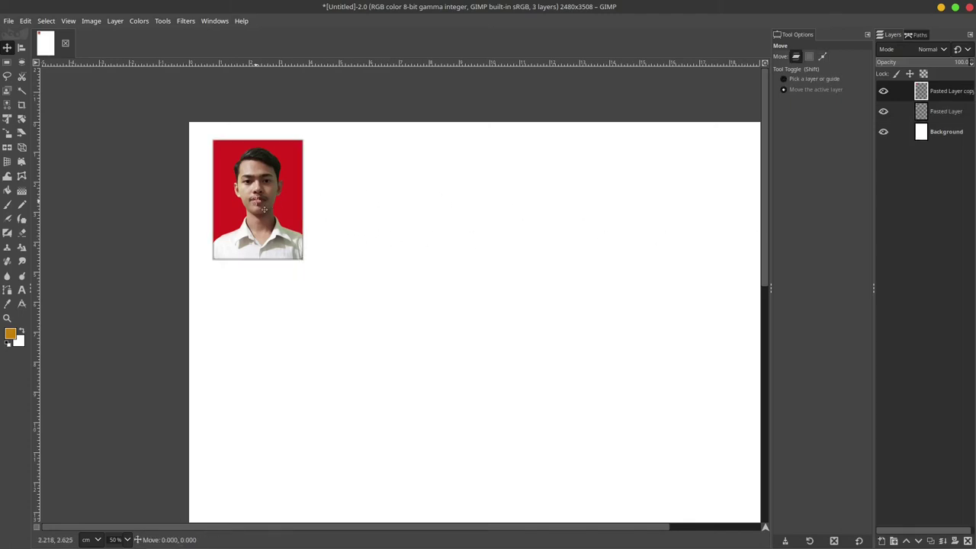
mouse_move(264, 208)
mouse_down()
mouse_move(656, 194)
mouse_move(639, 200)
mouse_up()
key(shift+ctrl+d)
key(shift+ctrl+d)
key(shift+ctrl+d)
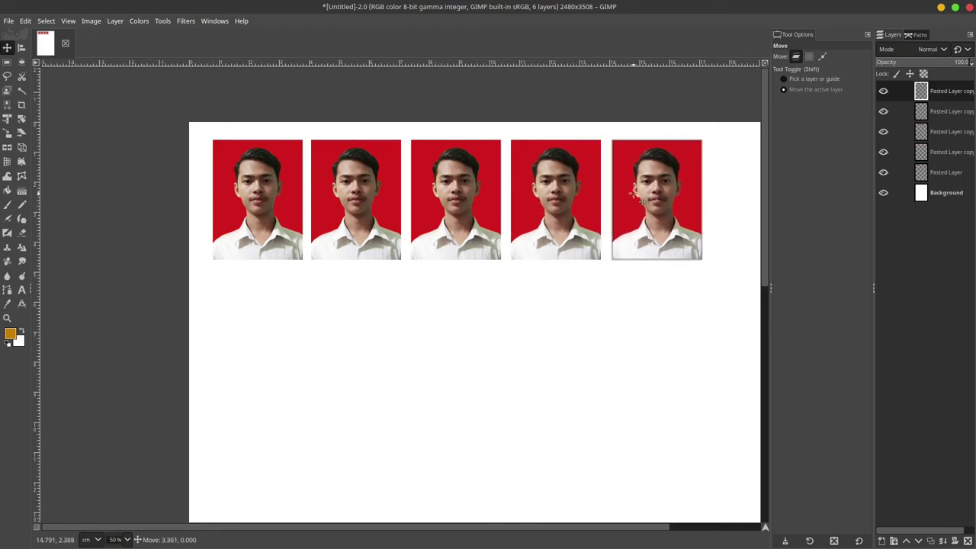
ctrl+scroll(551, 229, down, 3)
ctrl+scroll(564, 230, up, 3)
key(shift+ctrl+d)
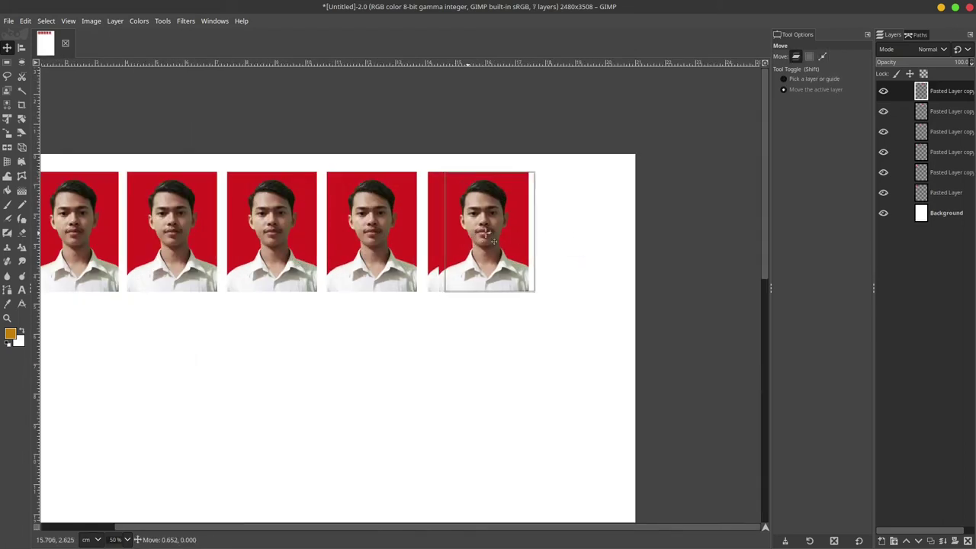
drag(458, 231, 558, 232)
ctrl+scroll(566, 238, down, 3)
ctrl+scroll(494, 246, up, 3)
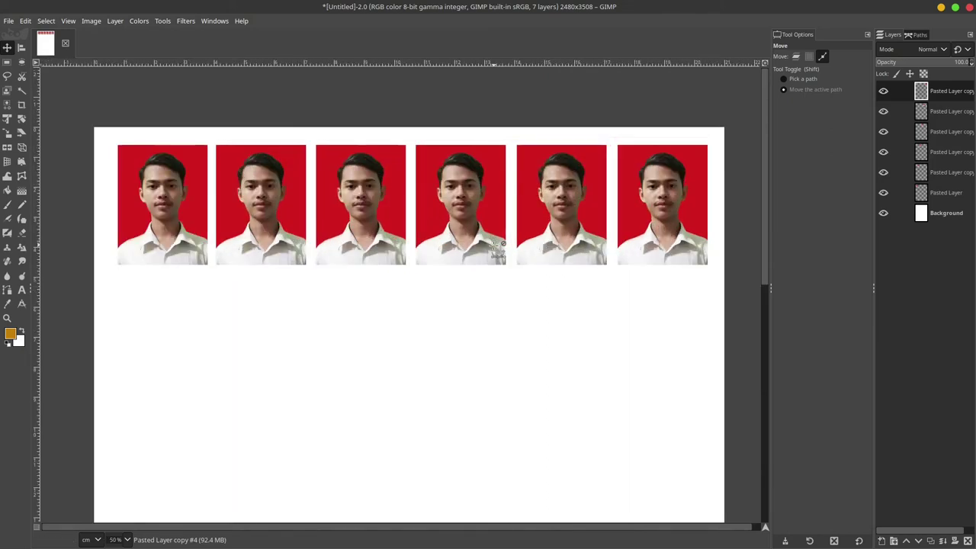
Select all six photos with the Align tool and distribute them horizontally relative to the image.
click(22, 48)
mouse_move(81, 106)
mouse_down()
mouse_move(540, 223)
mouse_move(755, 307)
mouse_up()
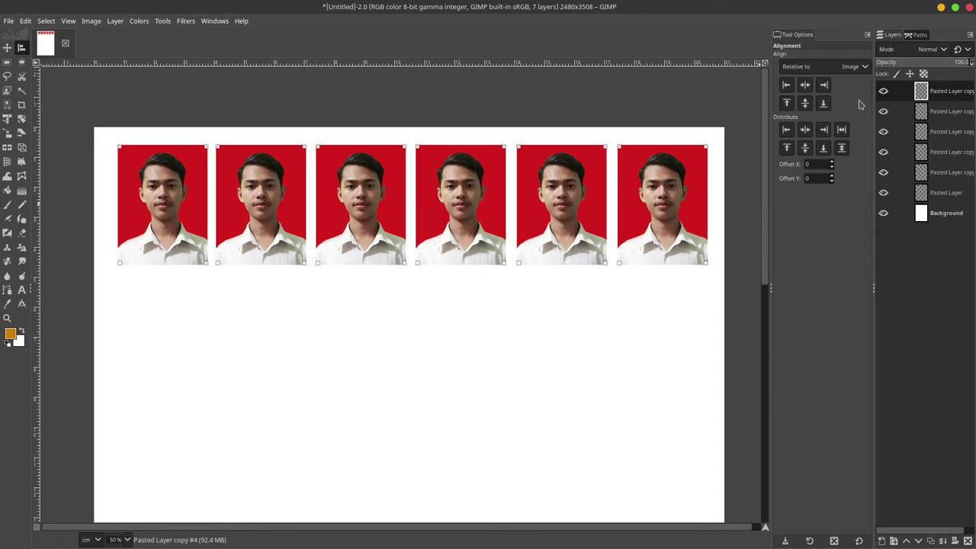
click(866, 70)
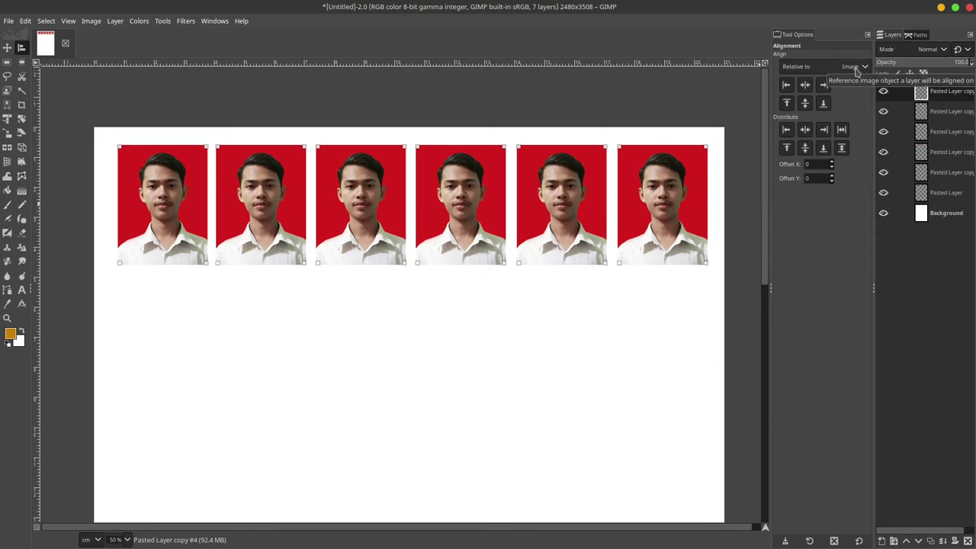
click(841, 131)
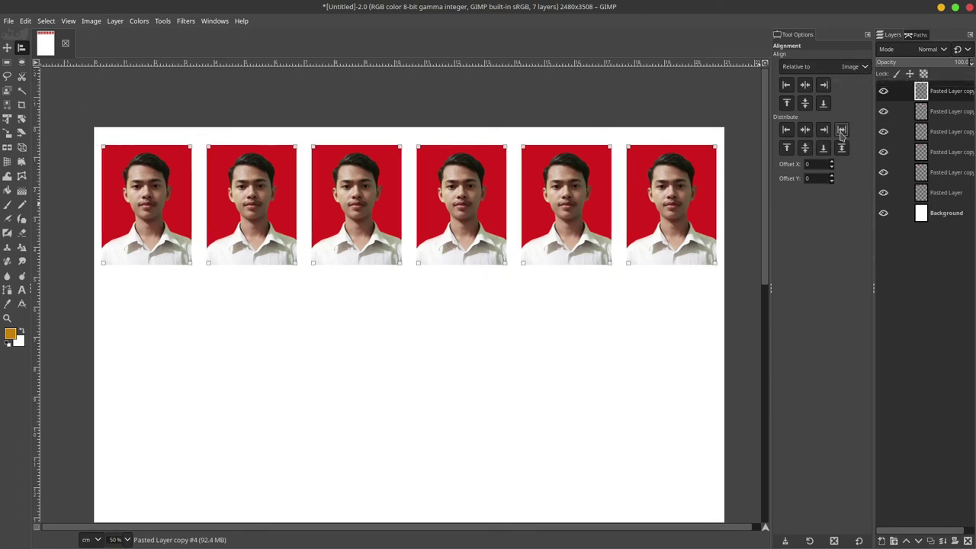
scroll(515, 186, down, 2)
scroll(511, 183, up, 1)
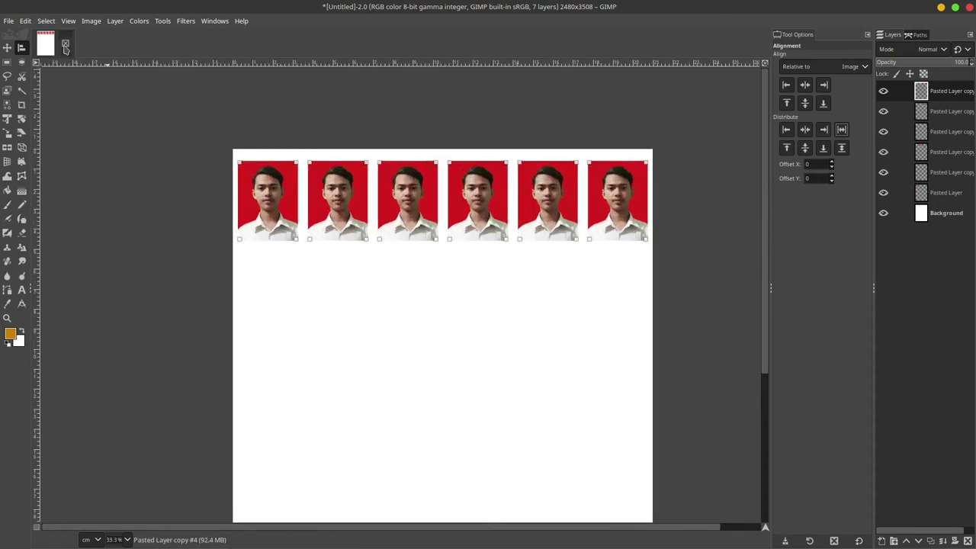
click(7, 47)
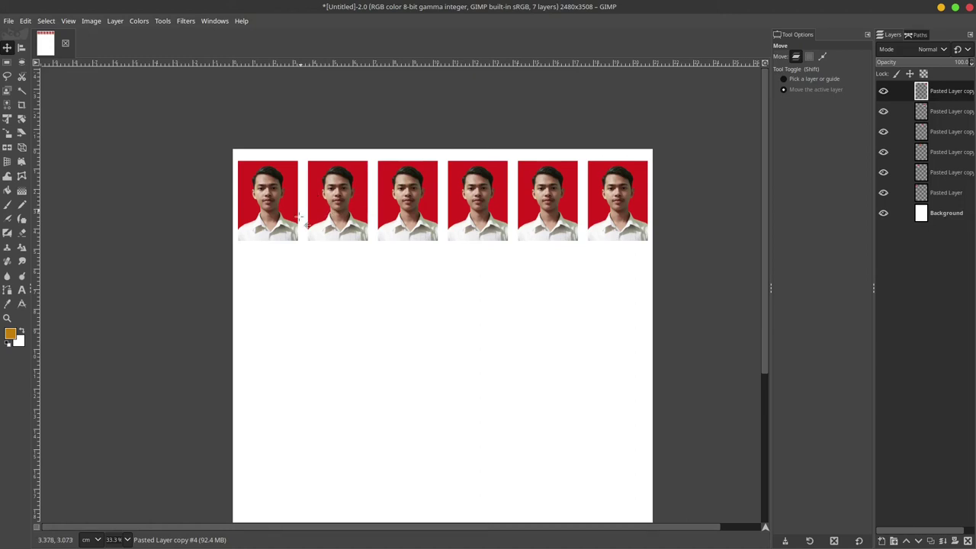
scroll(408, 192, down, 2)
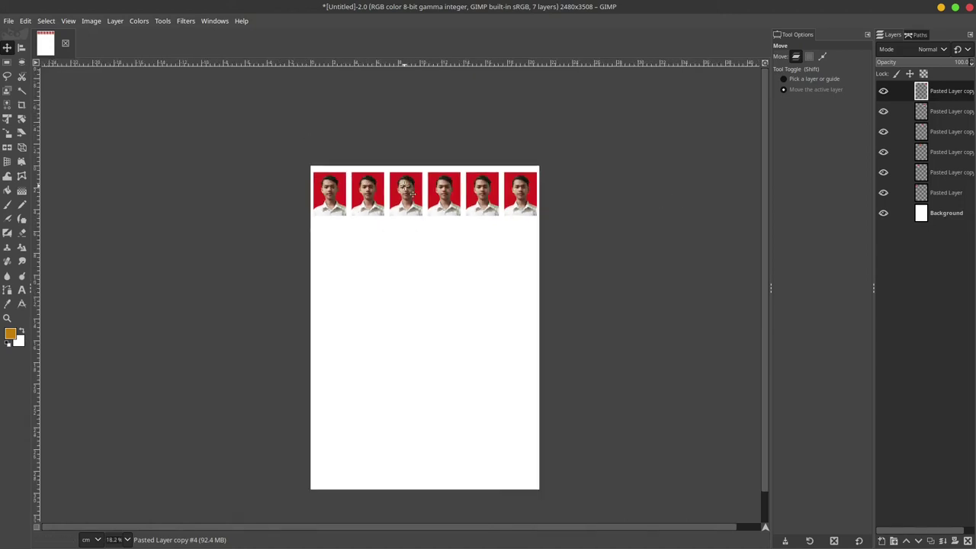
scroll(409, 192, up, 2)
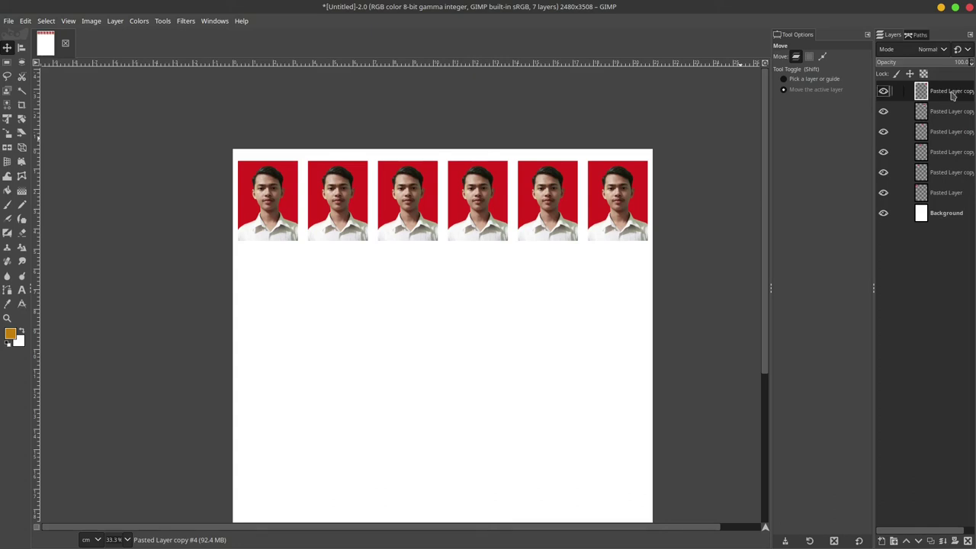
Duplicate the top photo layer and drag the copy down under the first photo.
right_click(952, 94)
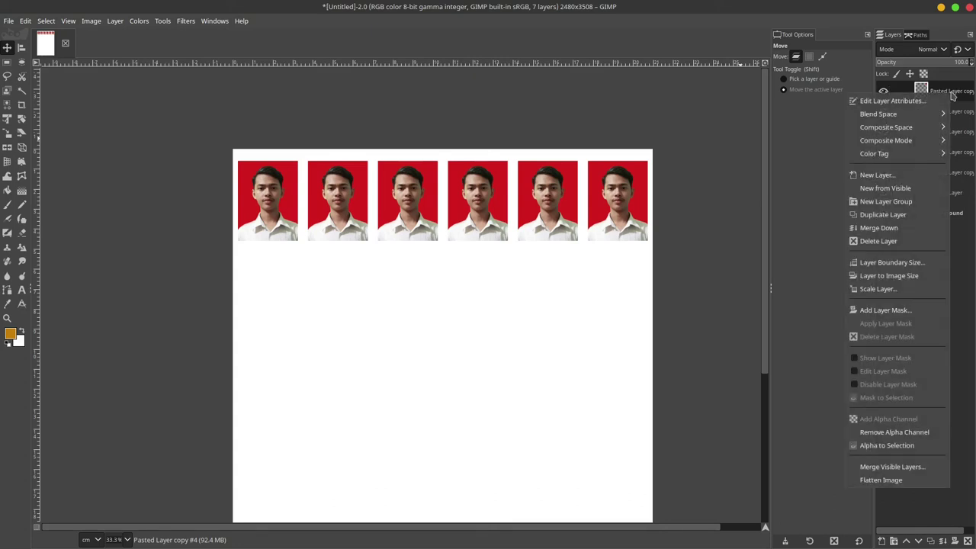
click(883, 214)
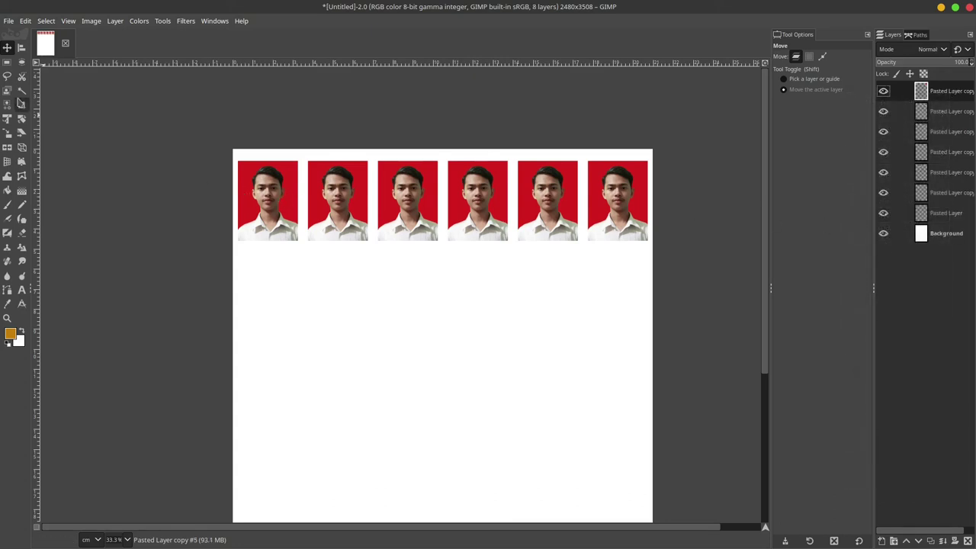
drag(363, 180, 365, 271)
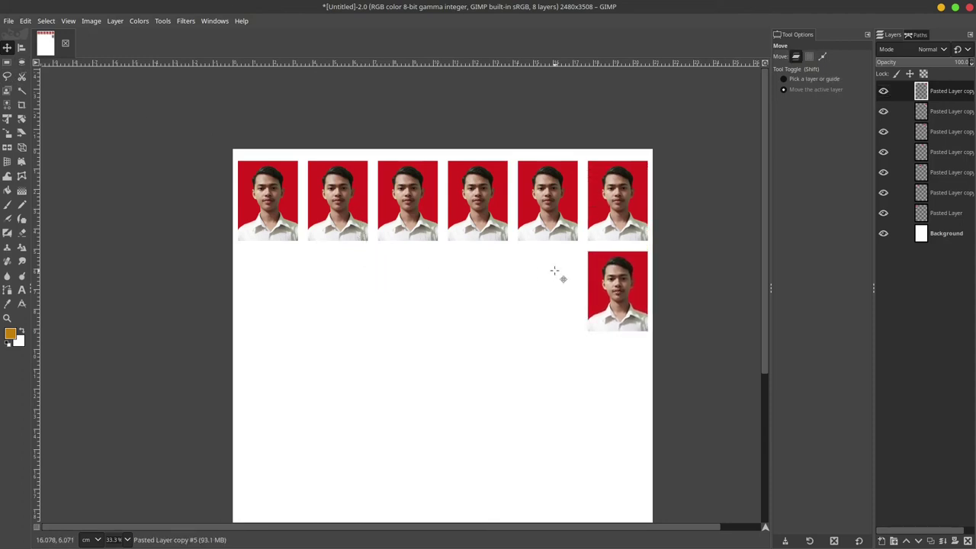
drag(554, 270, 209, 268)
scroll(272, 282, up, 2)
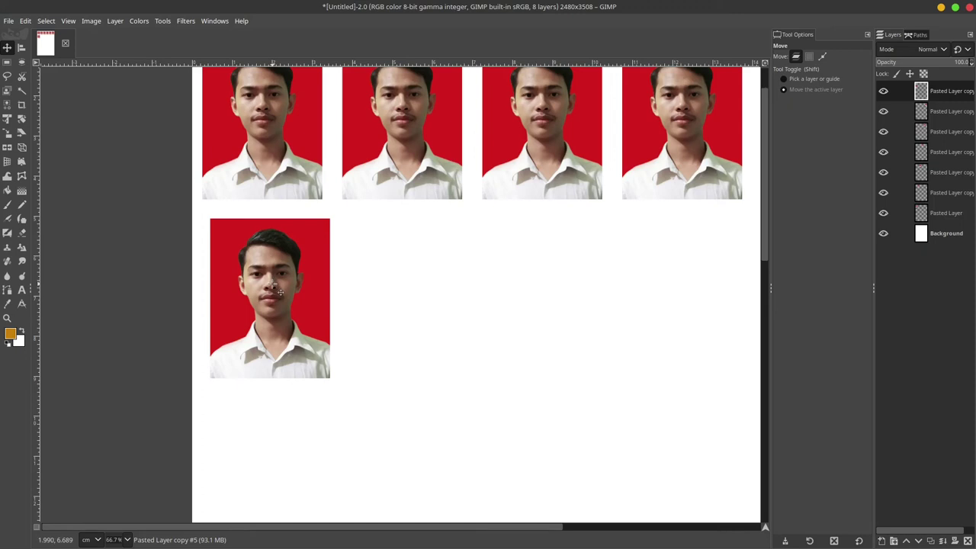
Scale the lower photo copy to 2 cm wide.
key(shift+s)
click(279, 292)
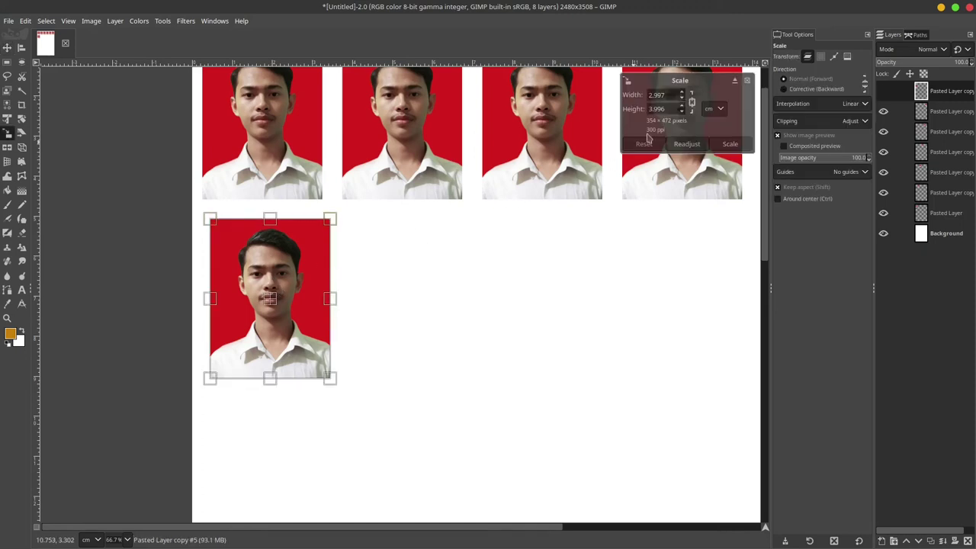
drag(667, 95, 640, 99)
text(2)
key(Tab)
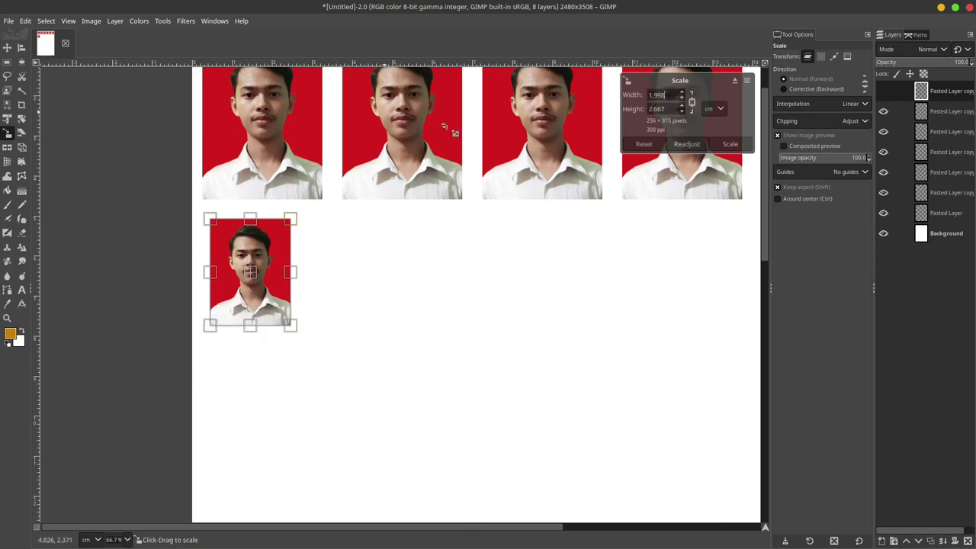
click(732, 144)
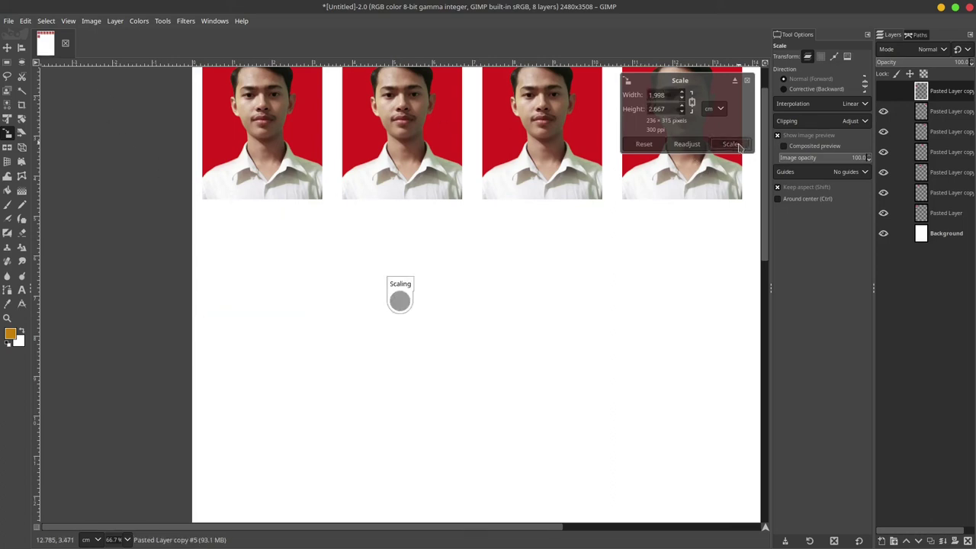
Nudge the small photo into place and duplicate it for the second row.
click(7, 48)
mouse_move(259, 272)
mouse_down()
mouse_move(254, 263)
mouse_move(403, 268)
mouse_up()
key(shift+ctrl+d)
key(shift+ctrl+d)
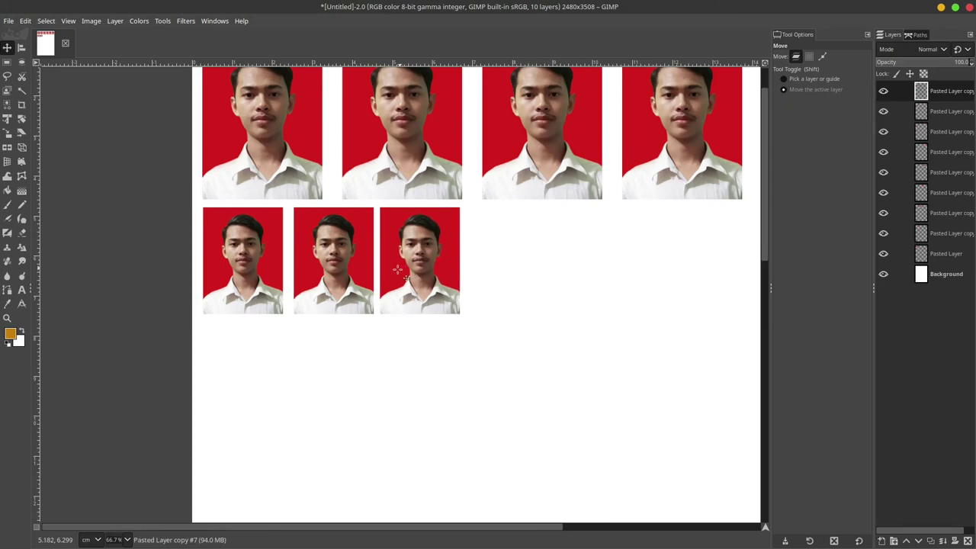
scroll(326, 301, down, 4)
scroll(326, 301, up, 3)
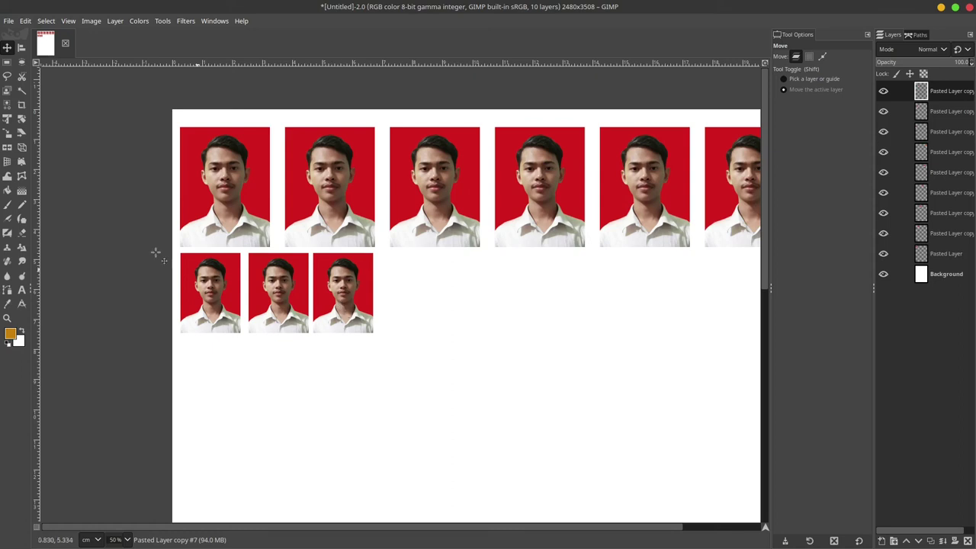
Open the Print dialog for the photo sheet and reposition it.
click(9, 21)
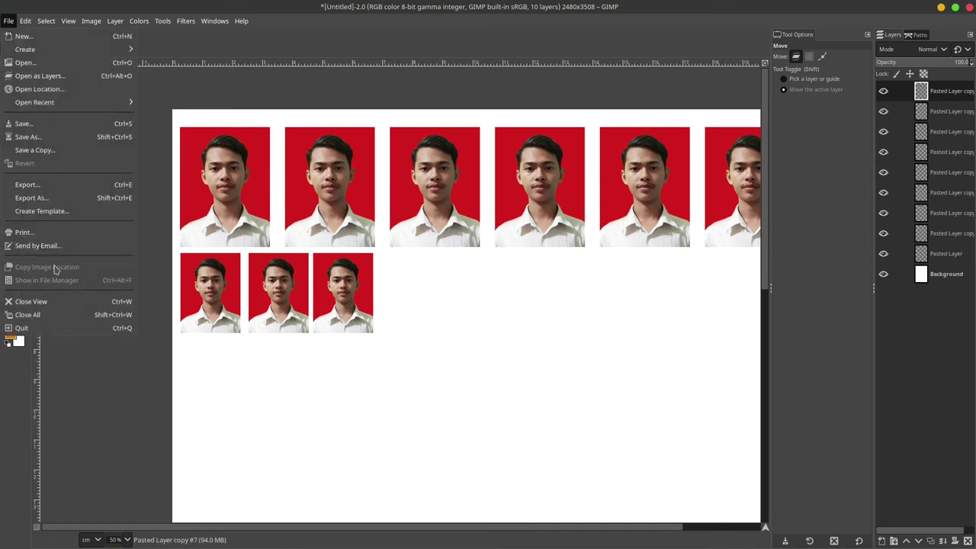
click(57, 233)
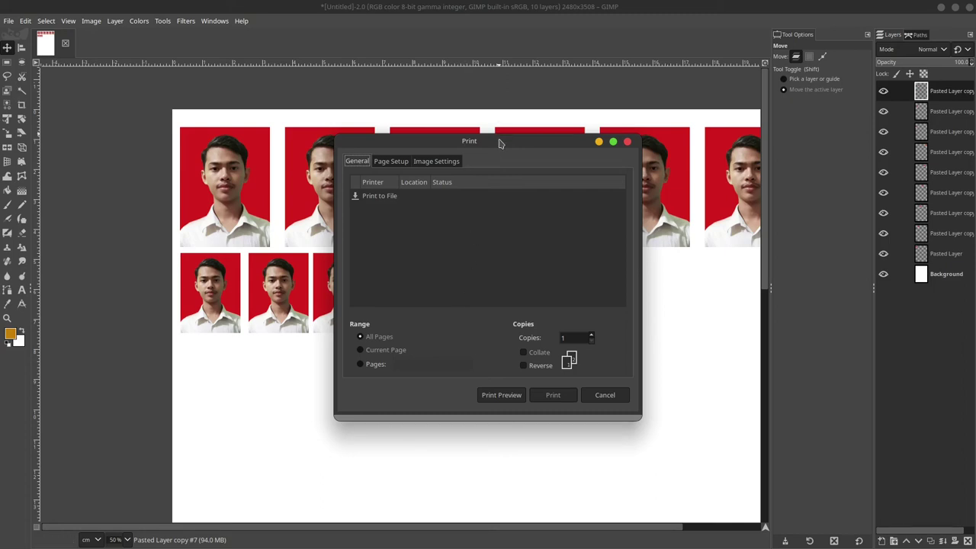
drag(497, 141, 433, 135)
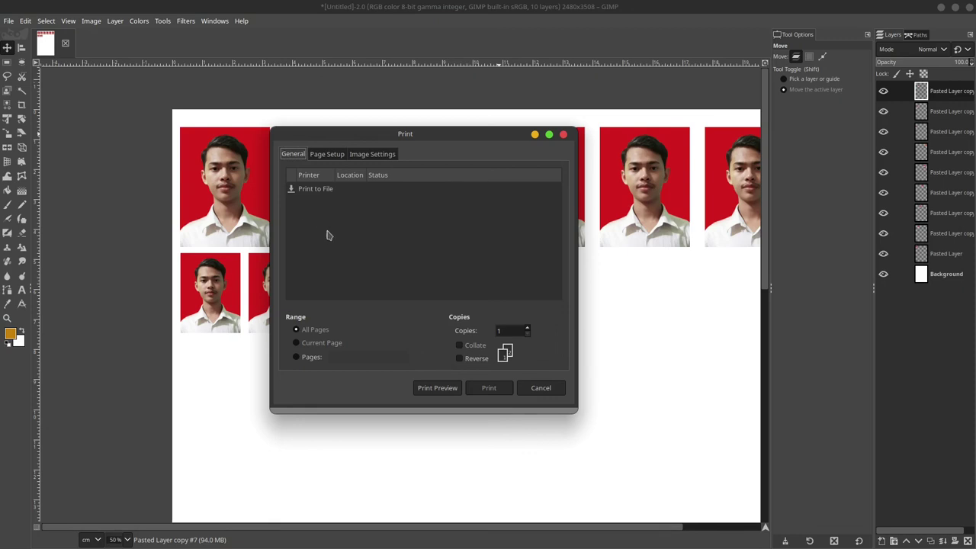
Set the paper to A4 in Portrait orientation, then check the Image Settings preview.
click(327, 155)
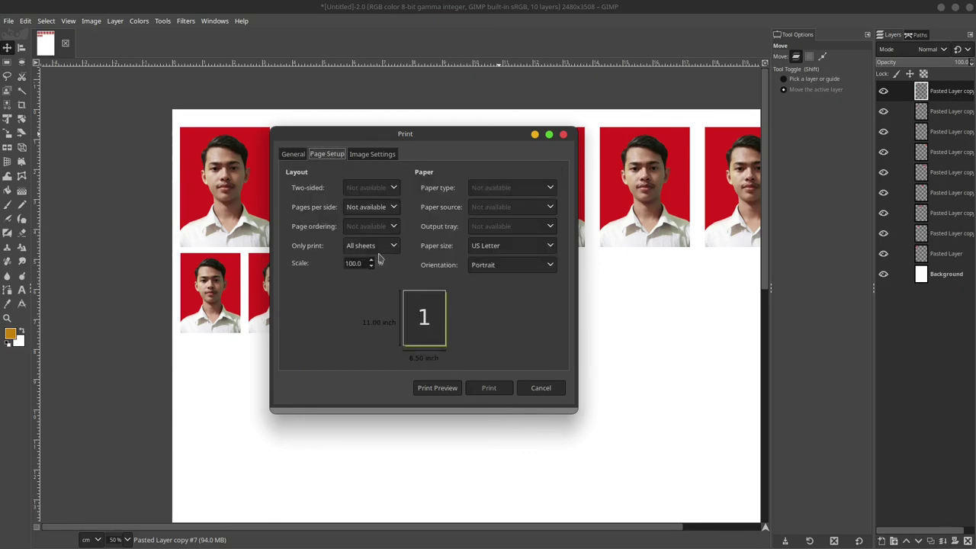
click(553, 251)
click(502, 282)
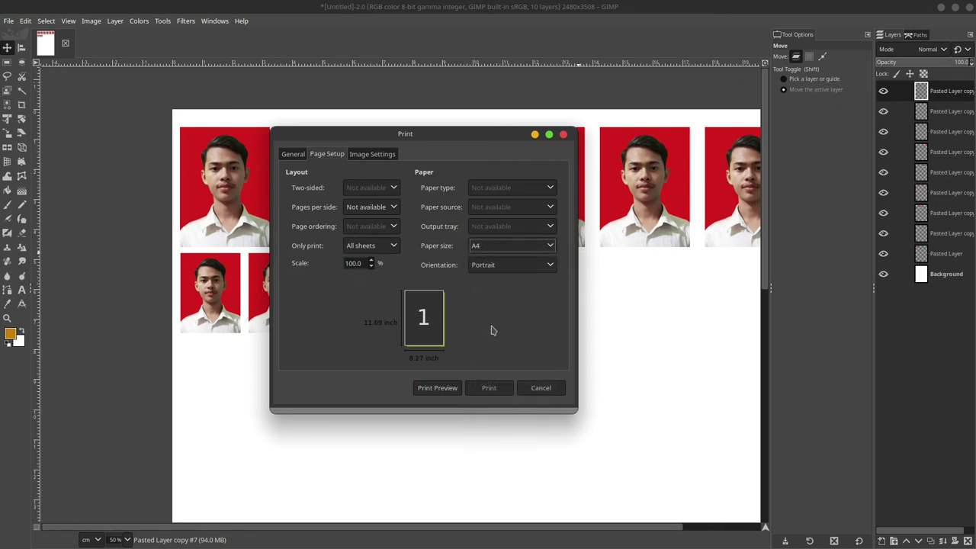
click(550, 271)
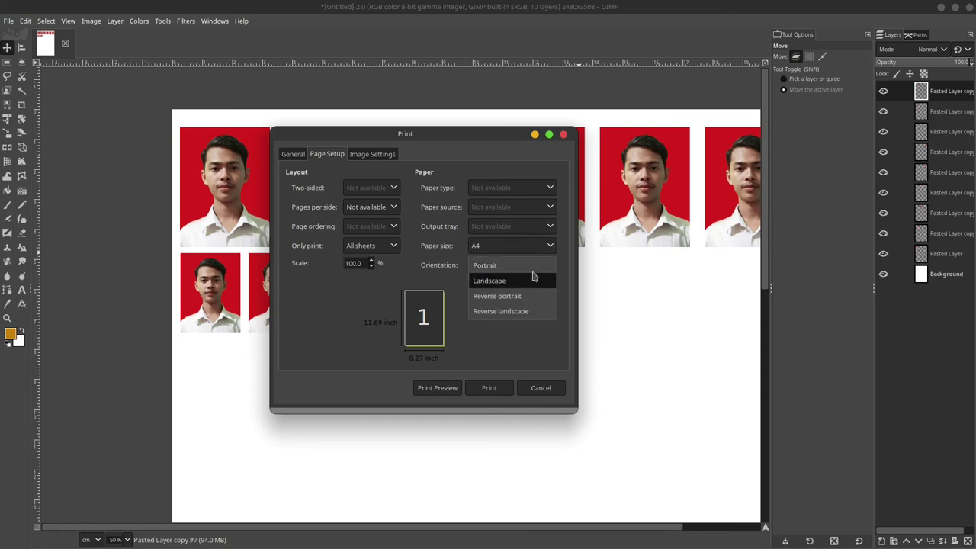
click(526, 268)
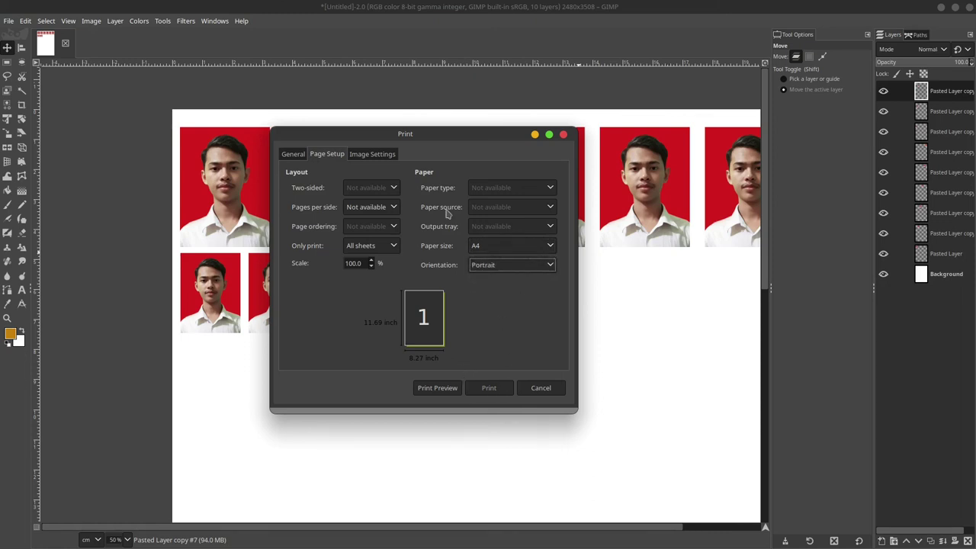
click(372, 156)
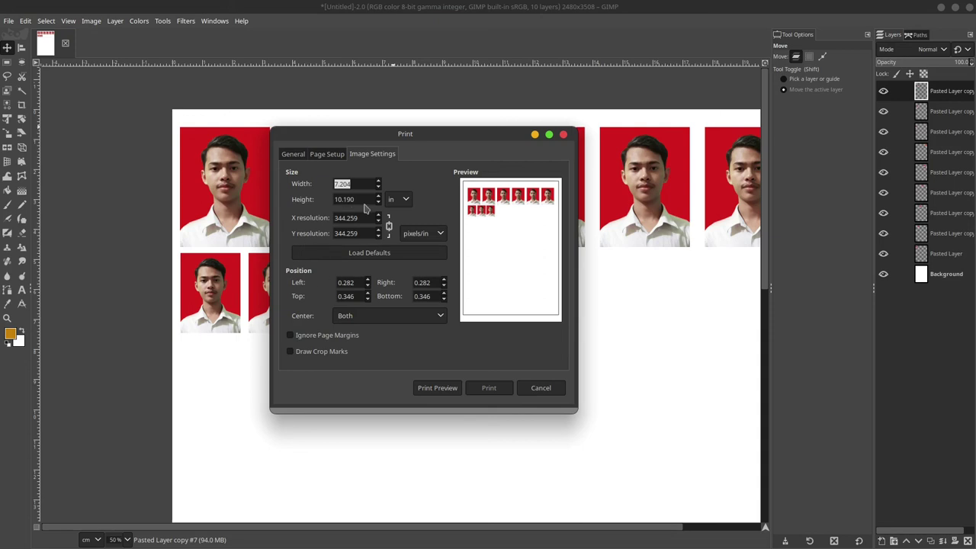
Move the Print dialog down and zoom the canvas to 33.3% to show the whole photo sheet.
click(324, 155)
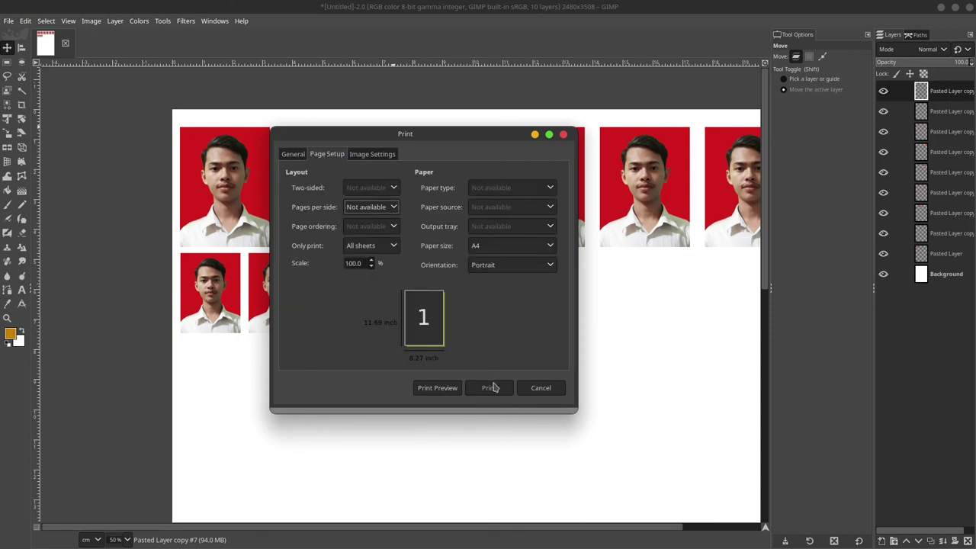
drag(498, 137, 577, 358)
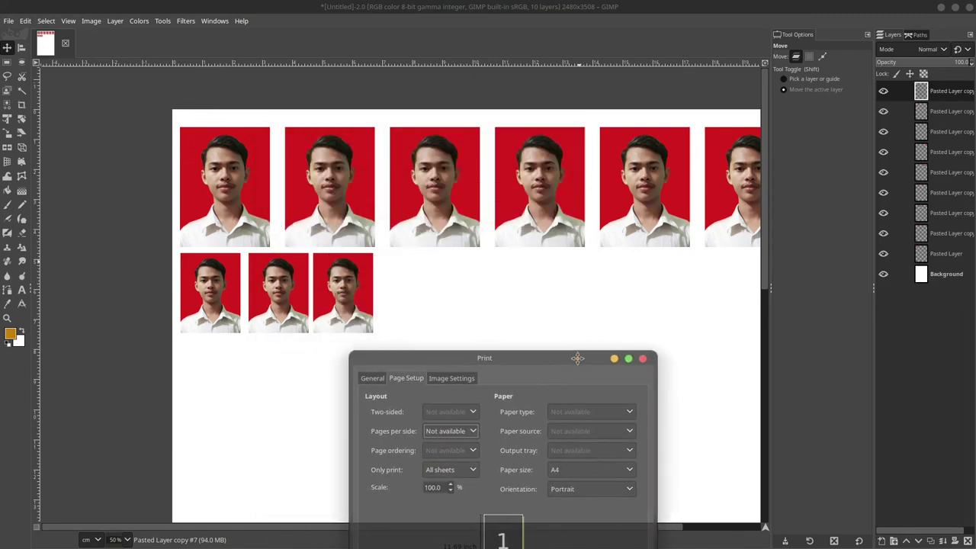
ctrl+scroll(542, 254, down, 3)
ctrl+scroll(597, 215, up, 2)
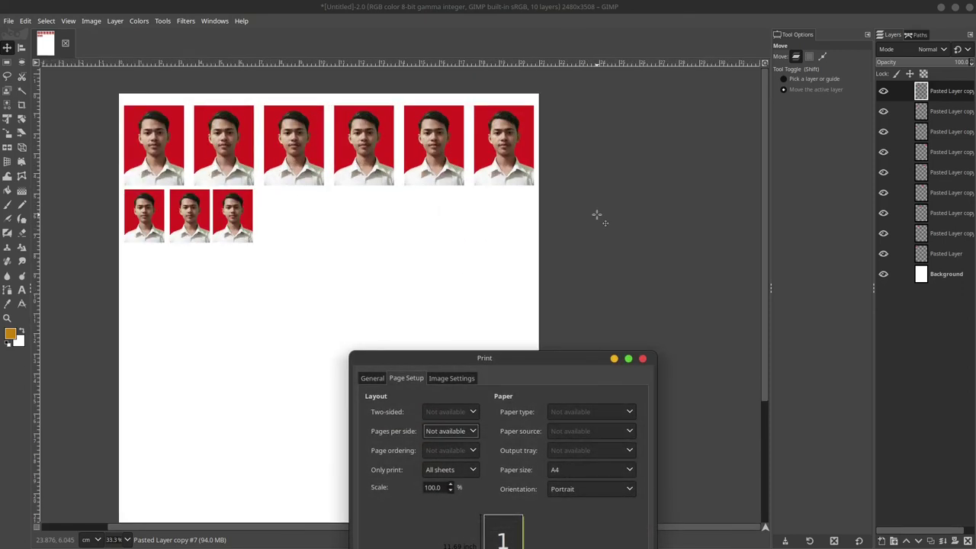